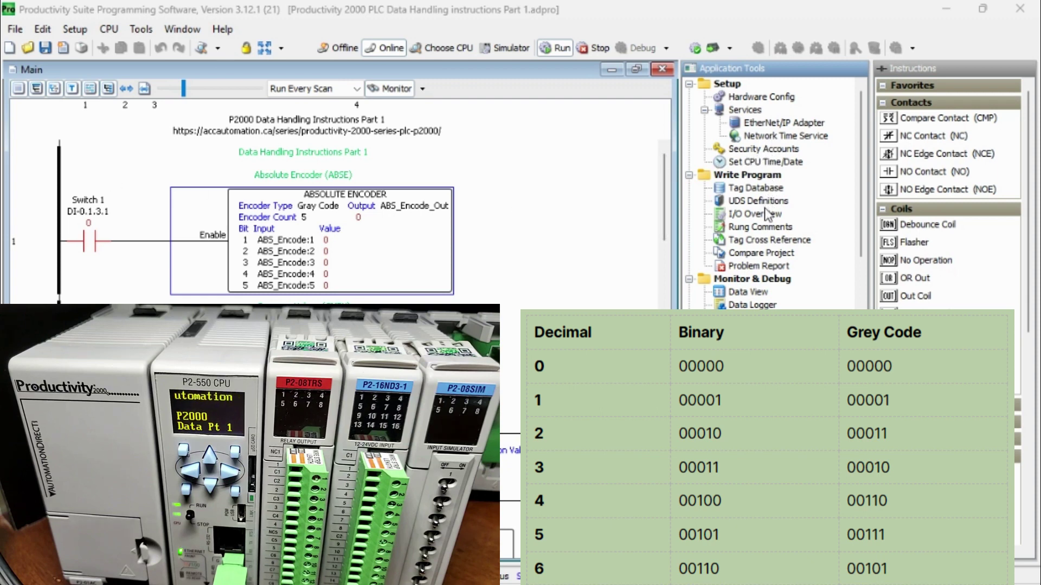
# Step: Check the Absolute Encoder settings unchanged, then write 1 to ABS_Encode in Data View
pyautogui.doubleClick(316, 239)
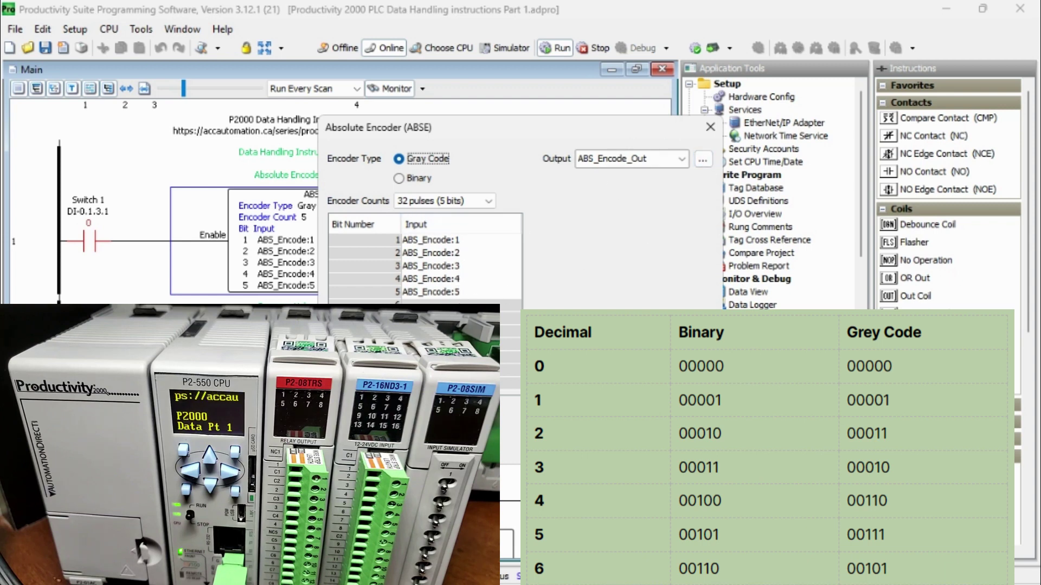
pyautogui.press('Return')
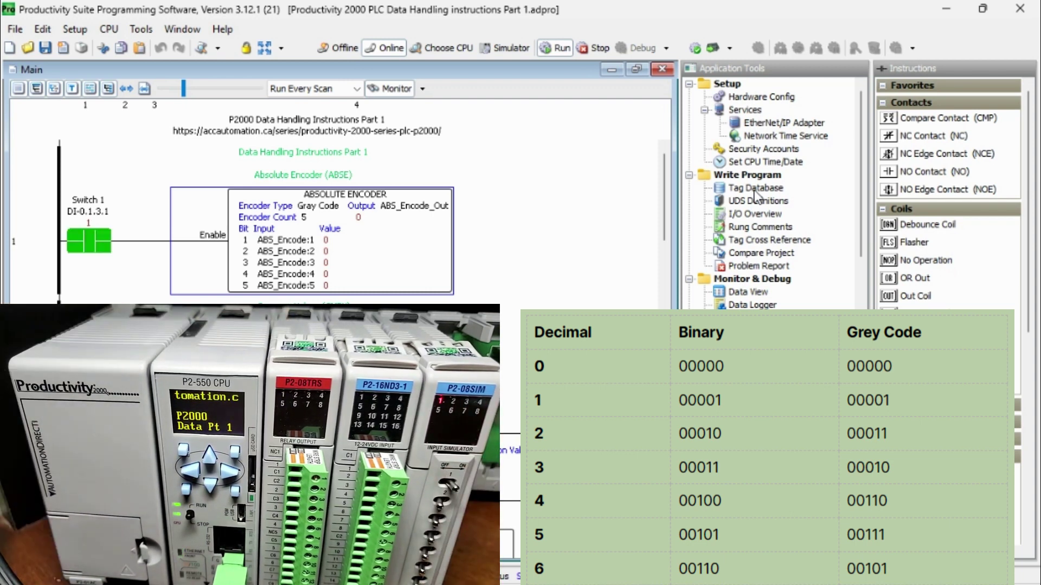
pyautogui.doubleClick(743, 294)
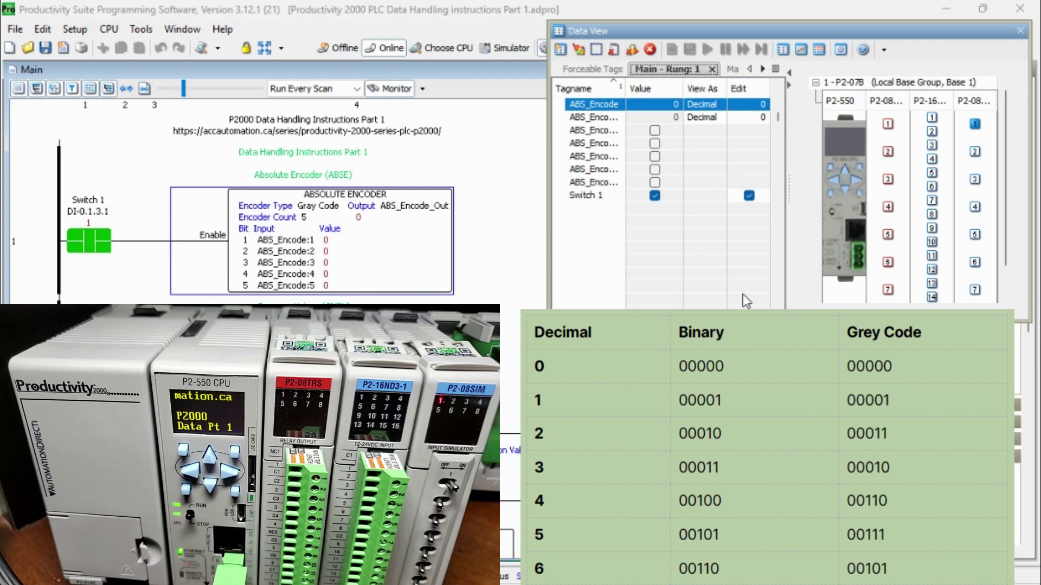
pyautogui.click(750, 104)
pyautogui.write('1')
pyautogui.click(580, 51)
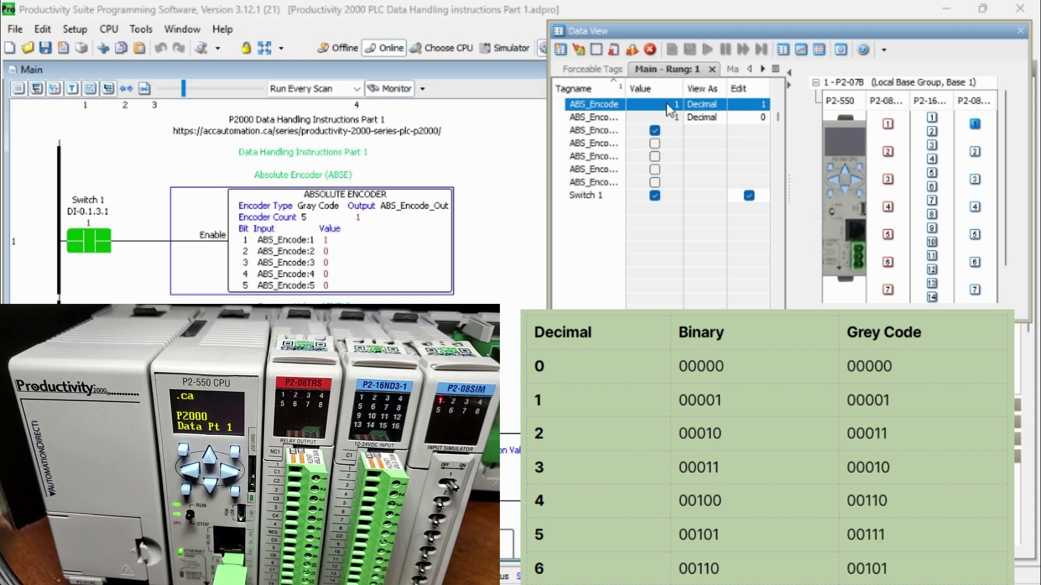
pyautogui.moveTo(623, 89); pyautogui.dragTo(646, 90)
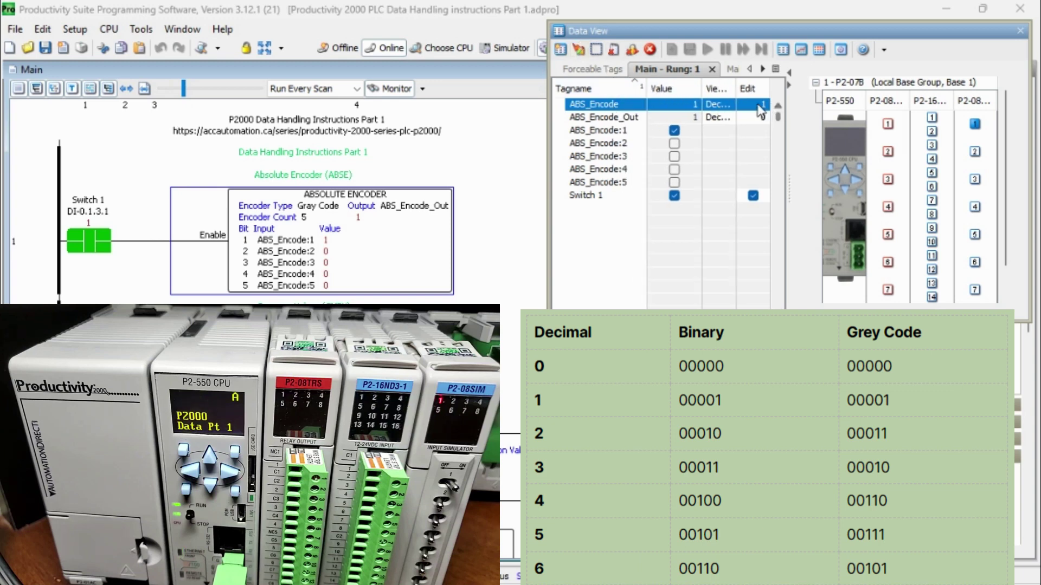
# Step: Write 2 and then 5 to ABS_Encode to watch the converted output
pyautogui.click(758, 104)
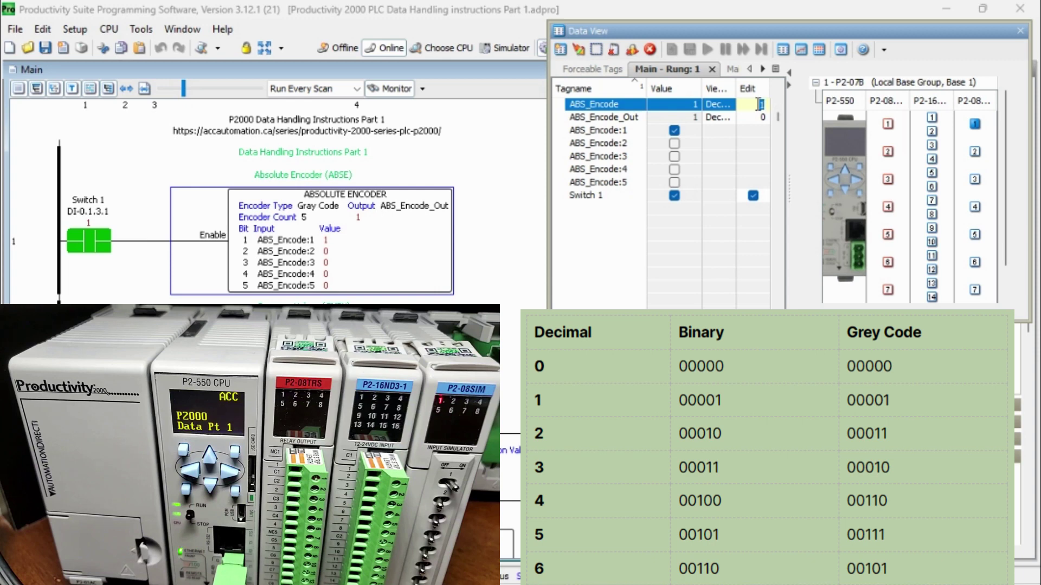
pyautogui.write('2')
pyautogui.click(578, 49)
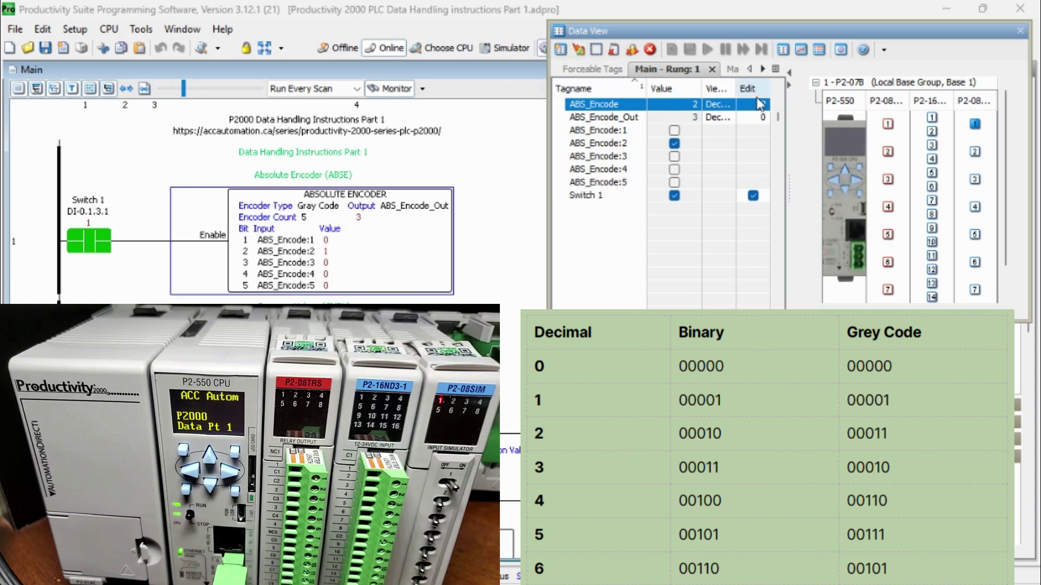
pyautogui.click(762, 105)
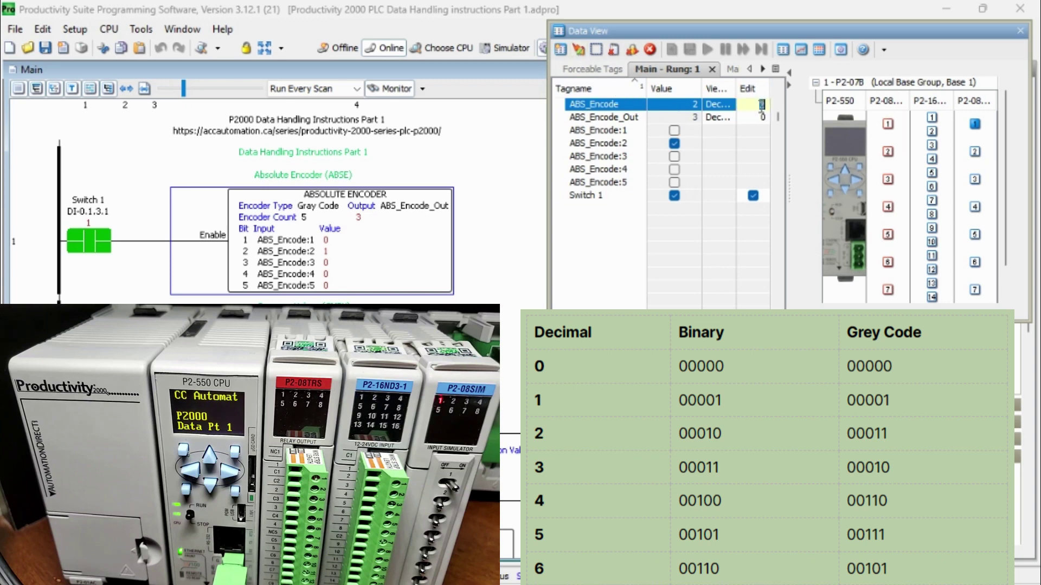
pyautogui.write('5')
pyautogui.click(578, 50)
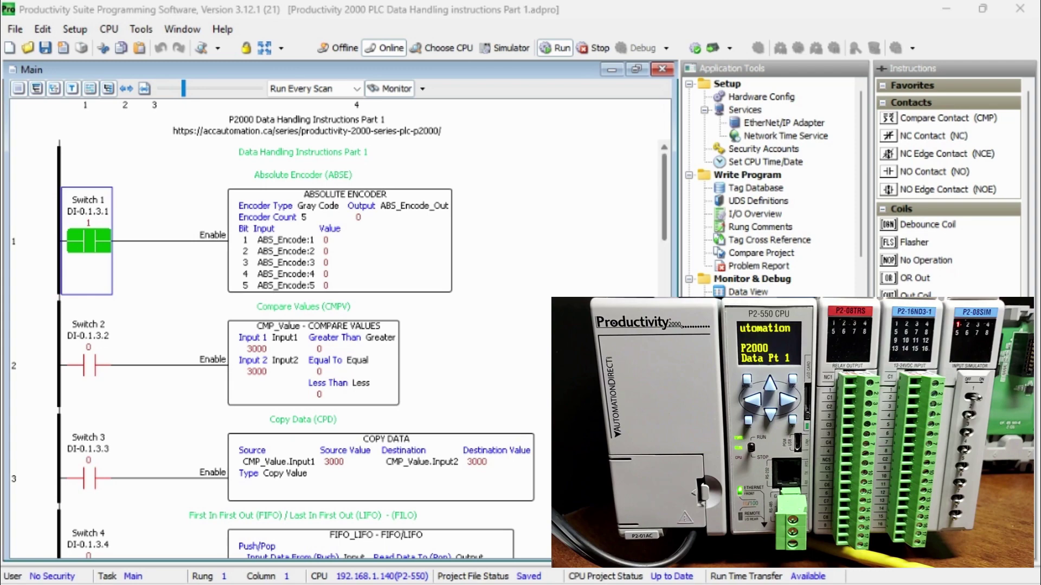
pyautogui.scroll(-3, 298, 353)
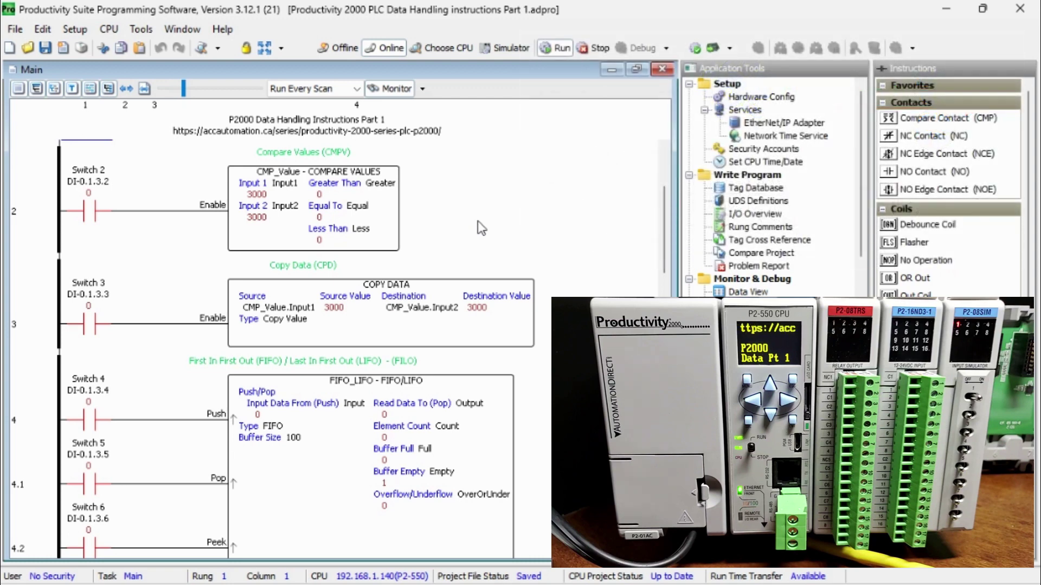
# Step: Inspect the Compare Values settings beside the rung and cancel without changes
pyautogui.doubleClick(307, 221)
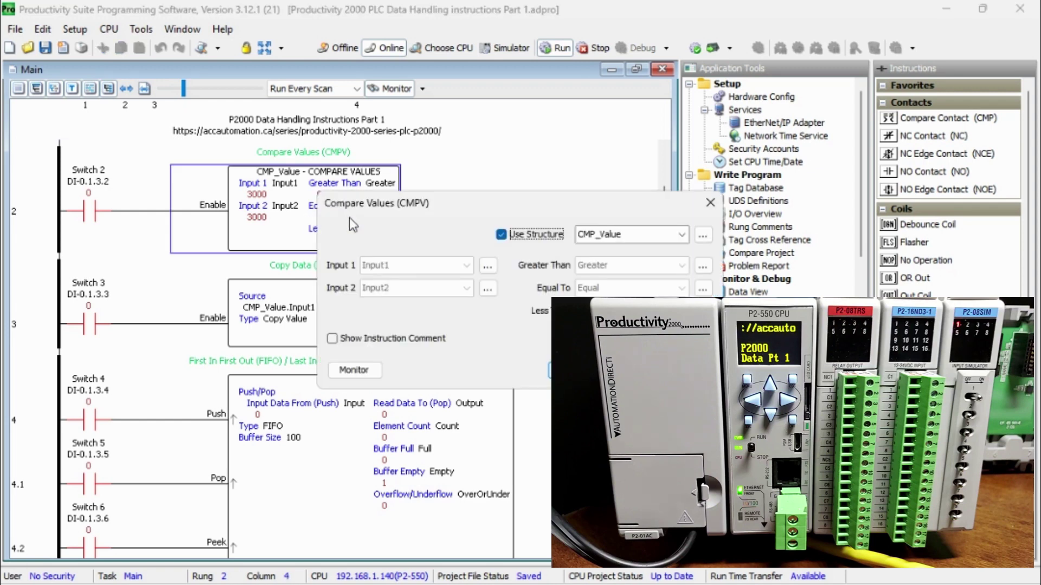
pyautogui.moveTo(552, 203); pyautogui.dragTo(378, 216)
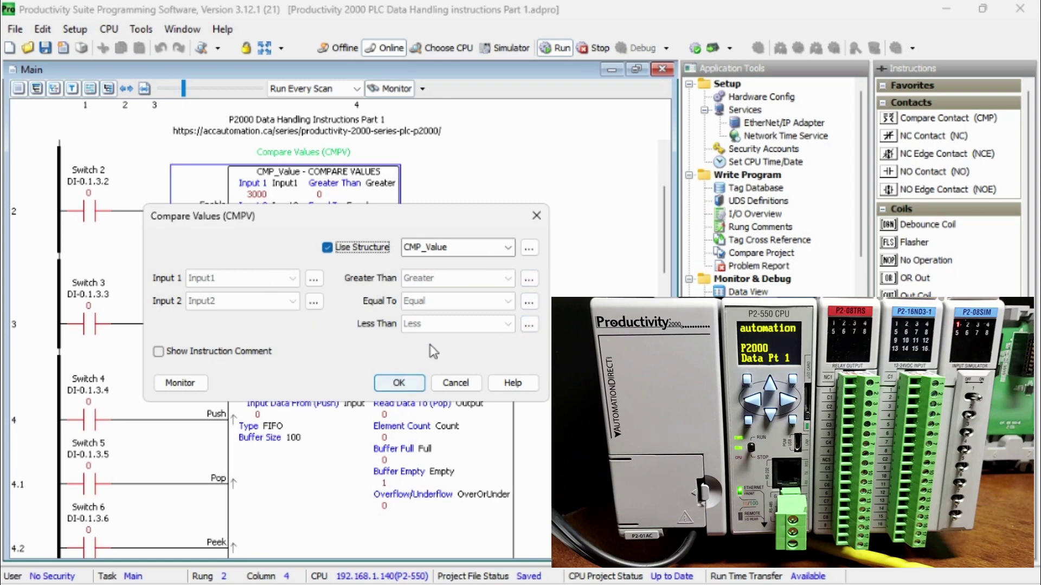
pyautogui.click(457, 386)
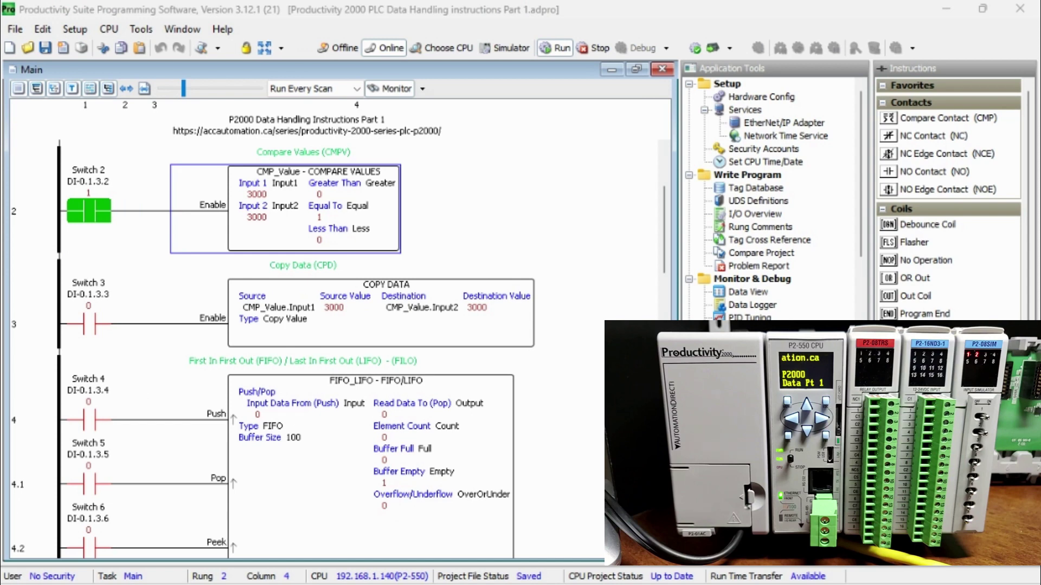
pyautogui.scroll(-1, 341, 325)
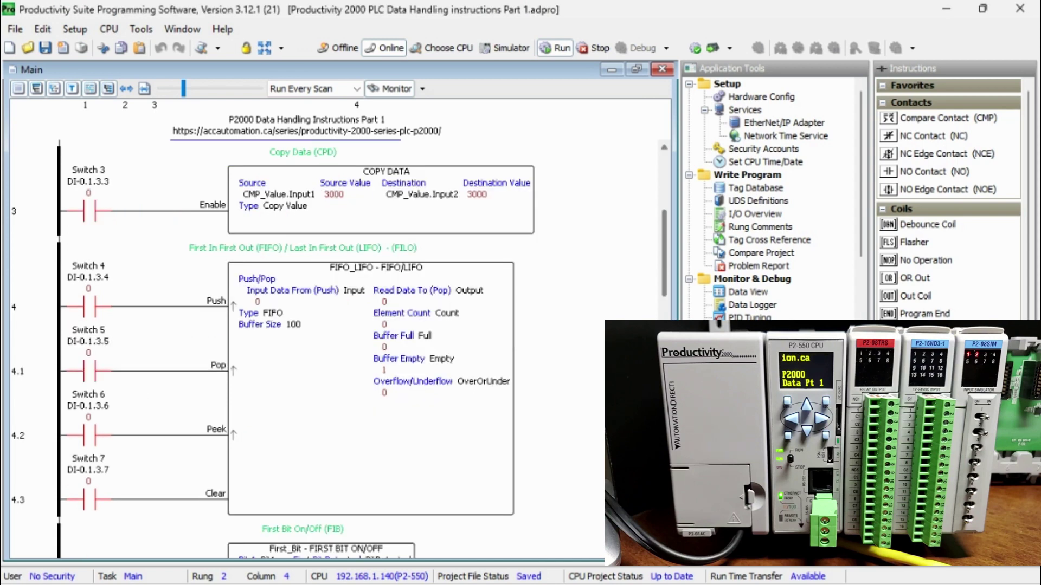
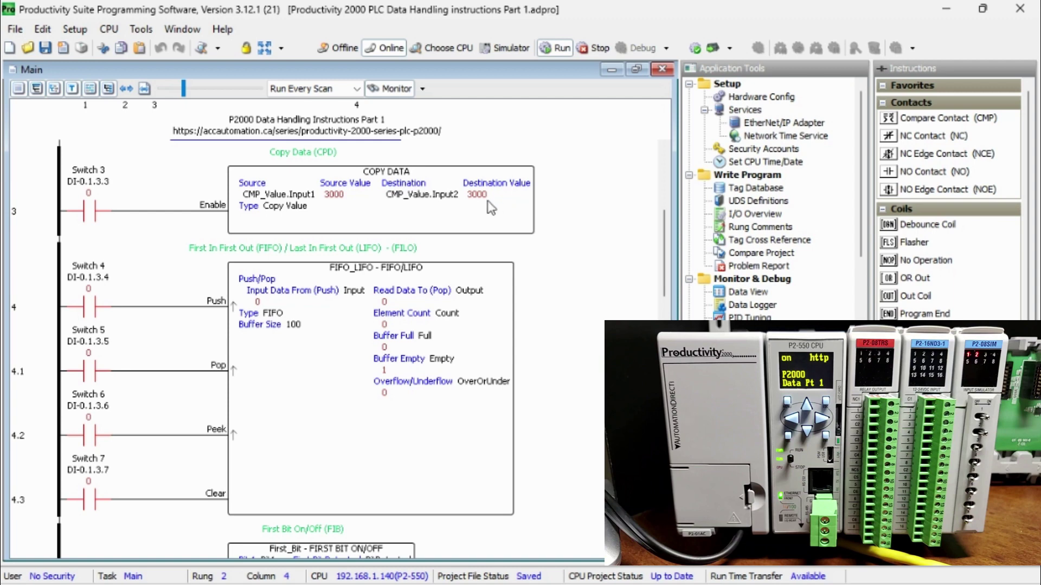
# Step: Inspect the Copy Data settings without changes, then scroll down to the FIFO_LIFO rung
pyautogui.doubleClick(382, 203)
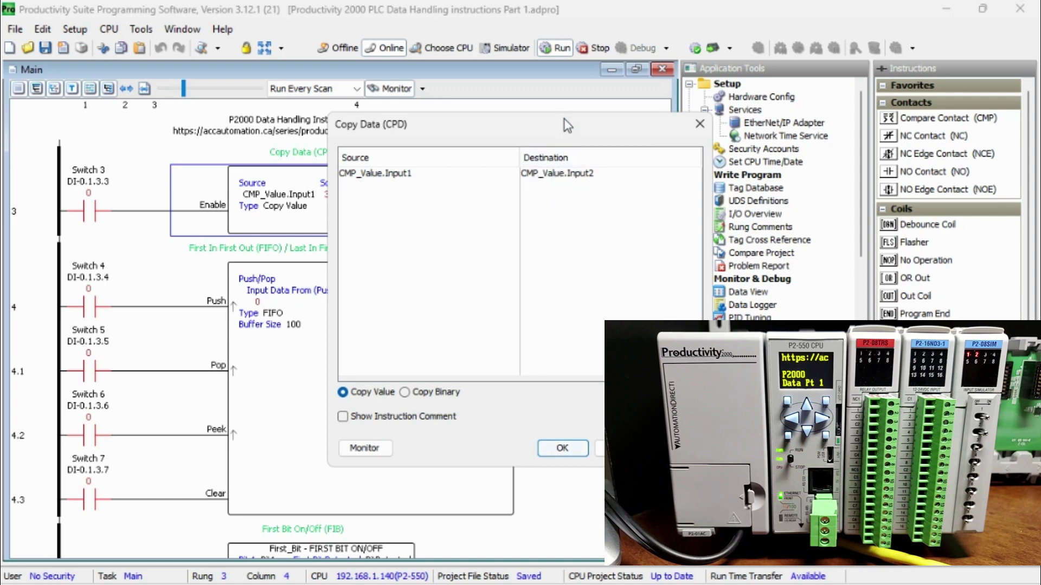
pyautogui.moveTo(565, 124); pyautogui.dragTo(414, 129)
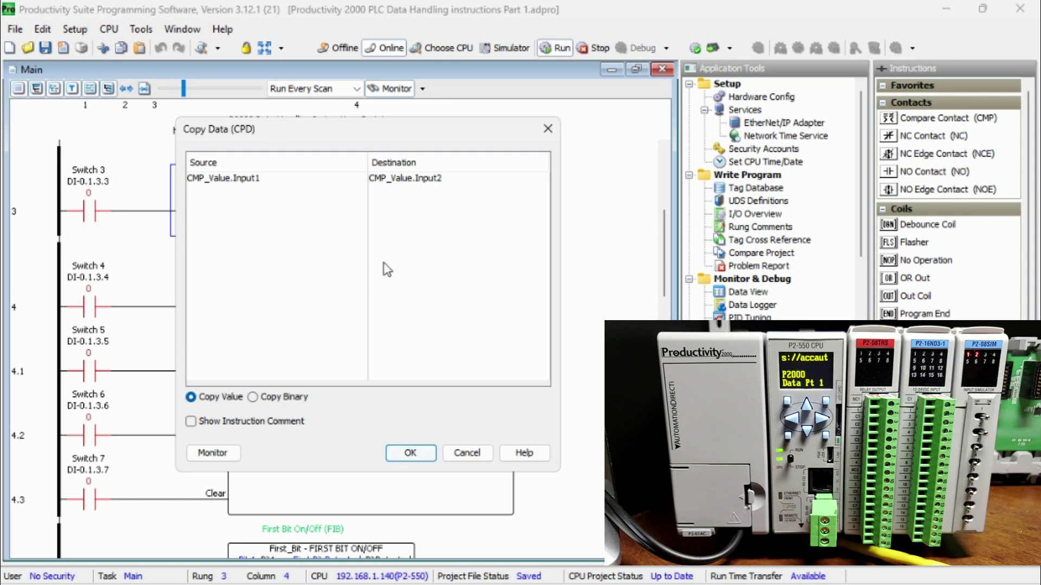
pyautogui.click(468, 454)
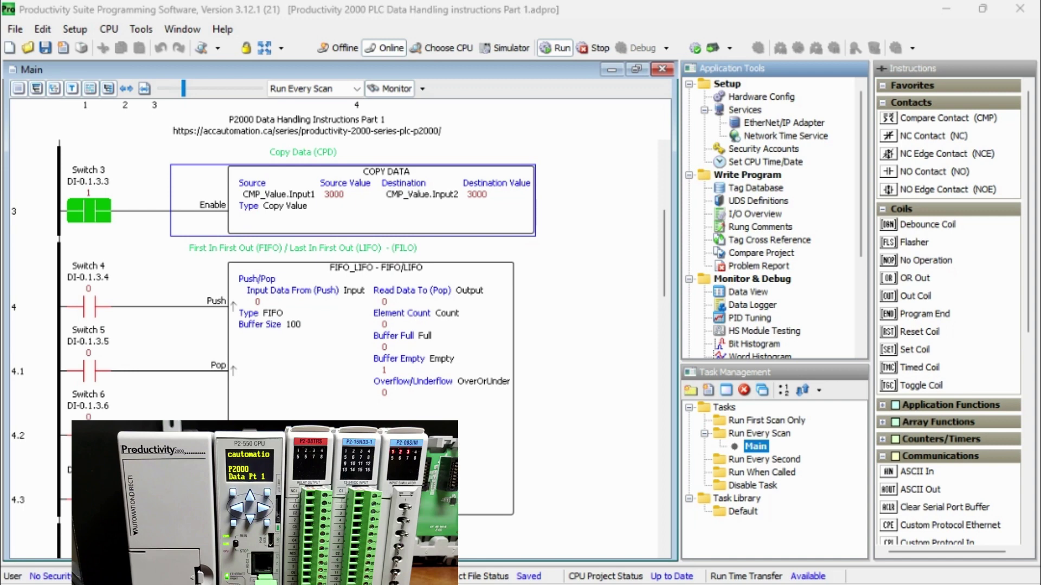
pyautogui.click(664, 555)
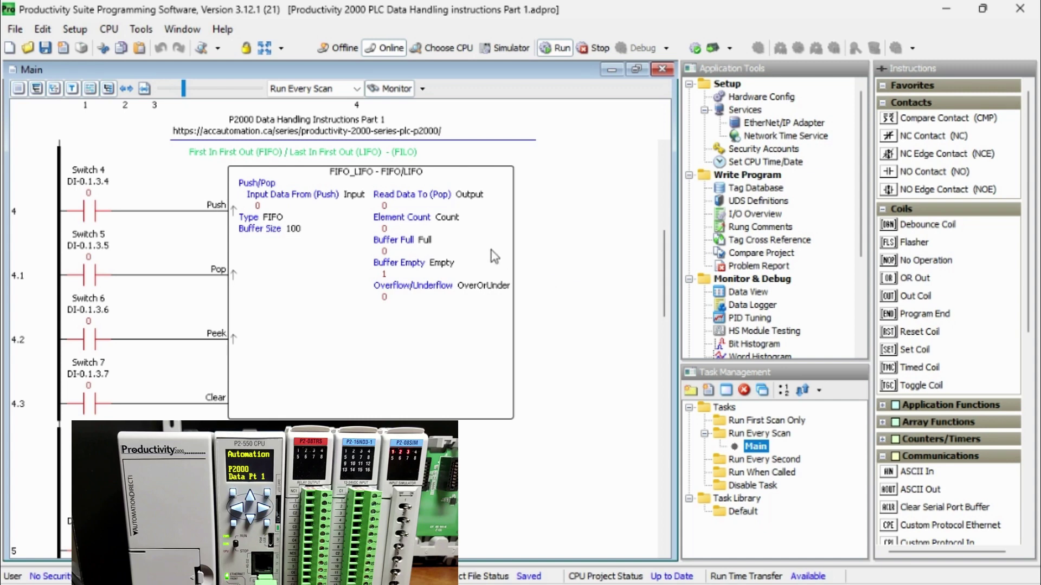
pyautogui.doubleClick(359, 244)
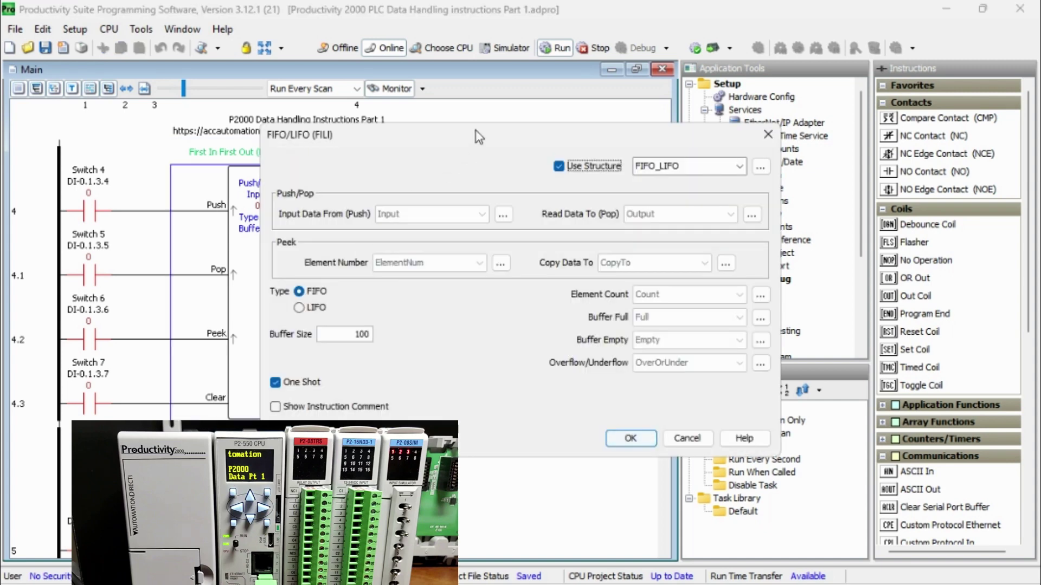
pyautogui.moveTo(467, 137)
pyautogui.mouseDown()
pyautogui.moveTo(330, 148)
pyautogui.moveTo(329, 184)
pyautogui.mouseUp()
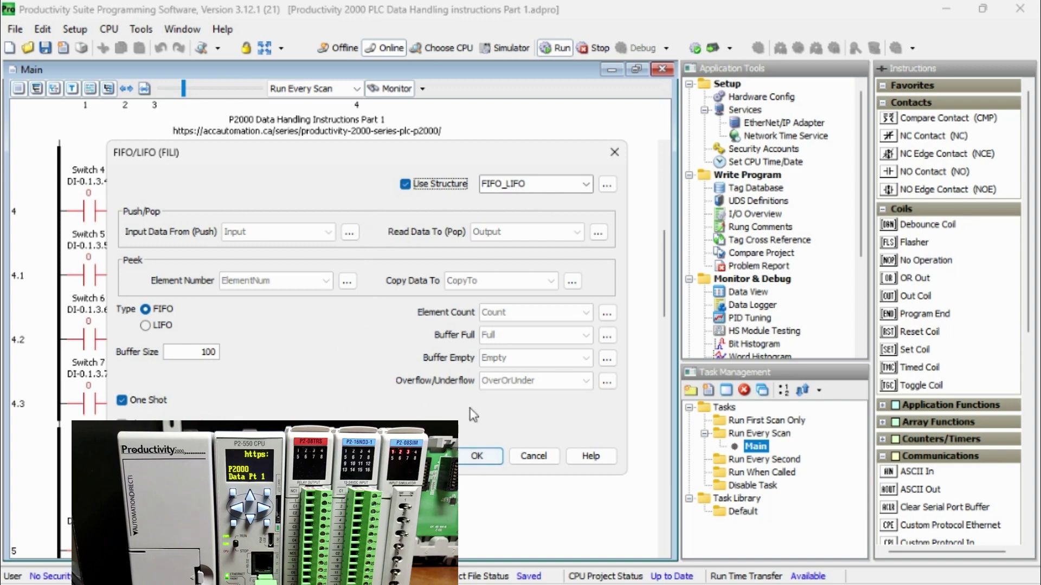
pyautogui.click(533, 456)
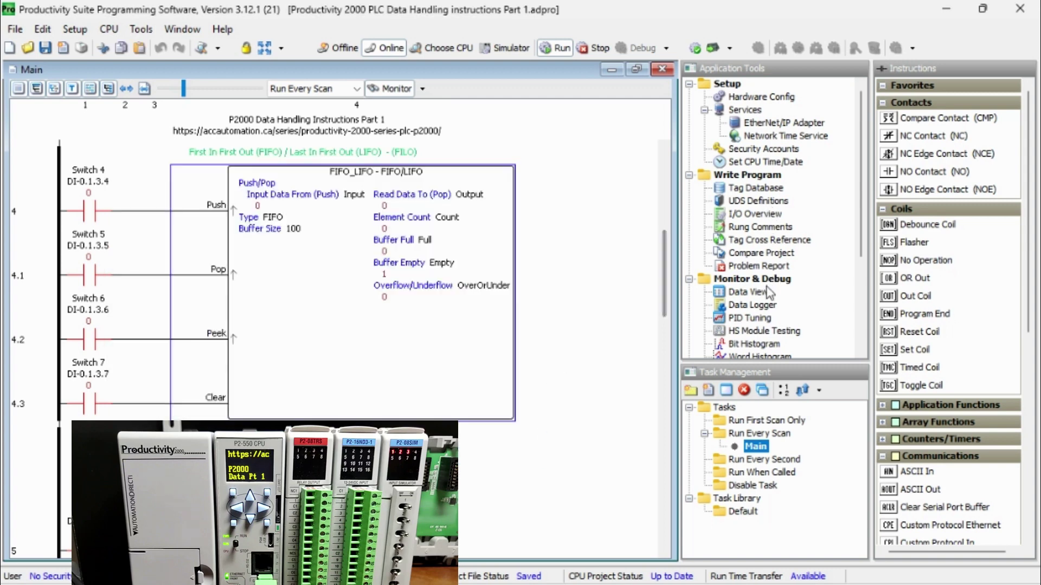
# Step: Open Data View and write 123 to FIFO_LIFO.Input on the PLC
pyautogui.doubleClick(756, 292)
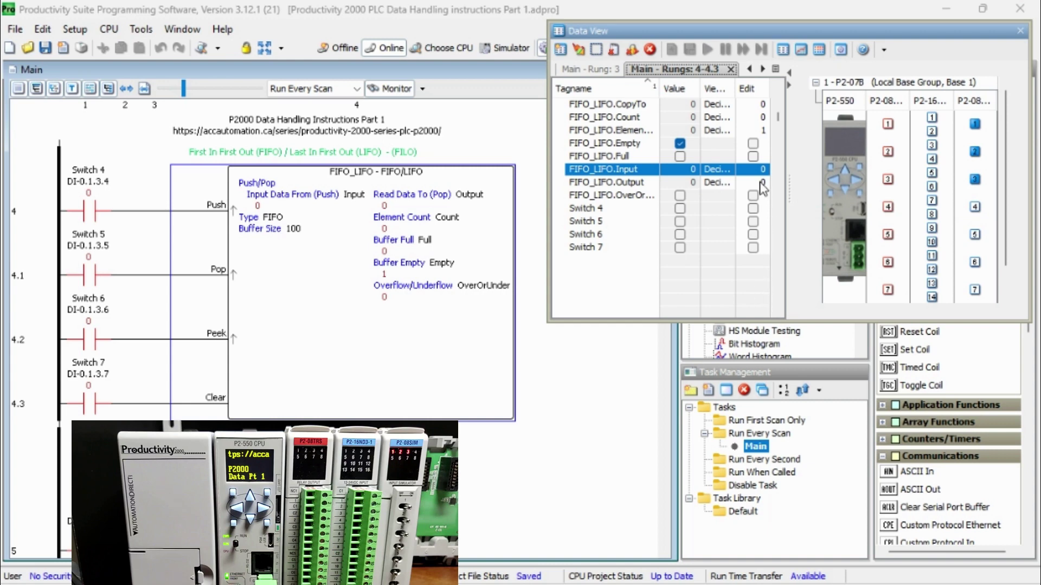
pyautogui.click(763, 171)
pyautogui.write('123')
pyautogui.press('Return')
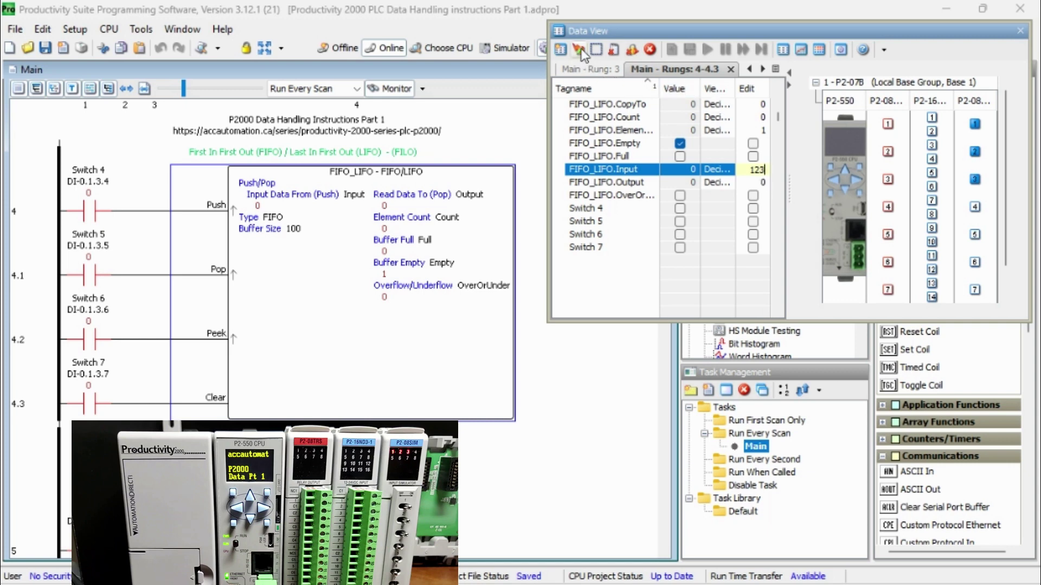
pyautogui.click(580, 49)
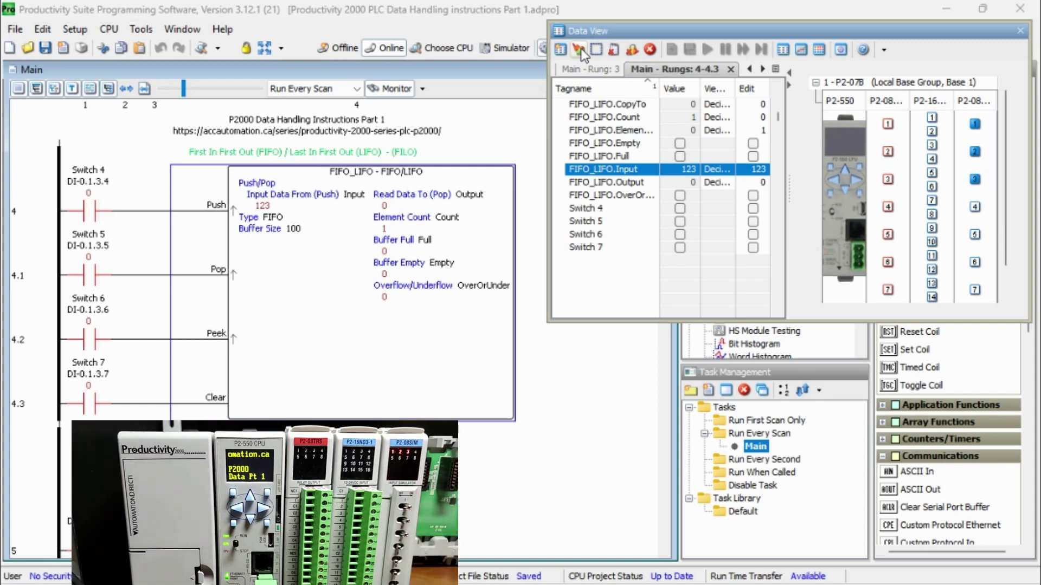
# Step: Write 456 and then 789 to FIFO_LIFO.Input, sending each edit
pyautogui.click(759, 170)
pyautogui.write('456')
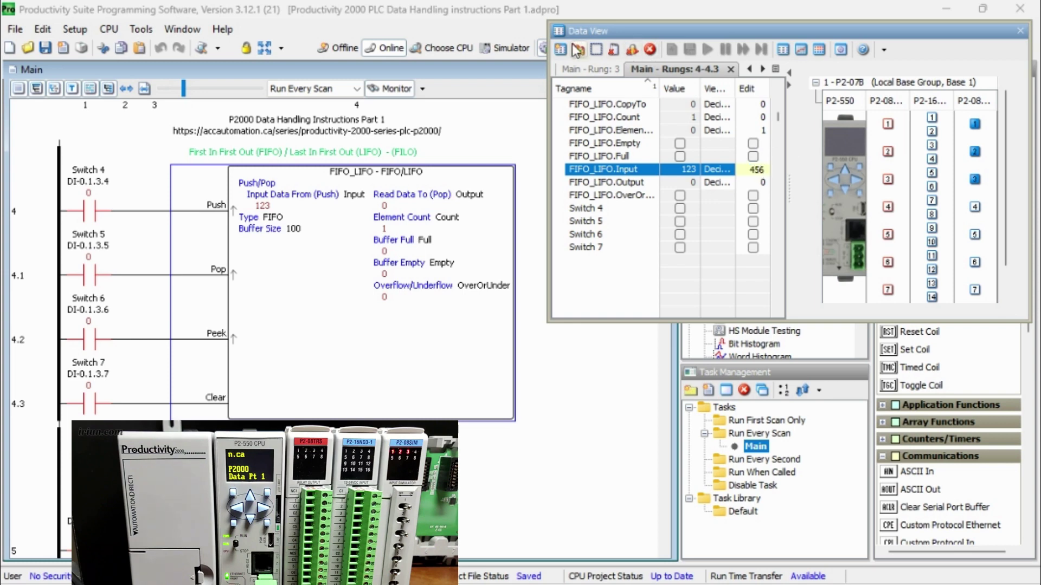
pyautogui.click(578, 50)
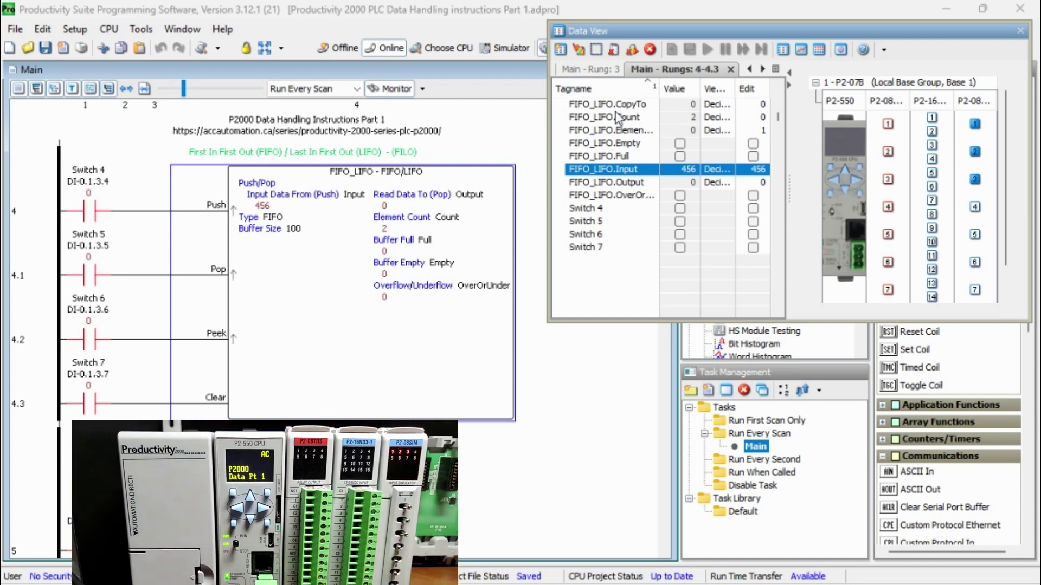
pyautogui.click(757, 169)
pyautogui.write('789')
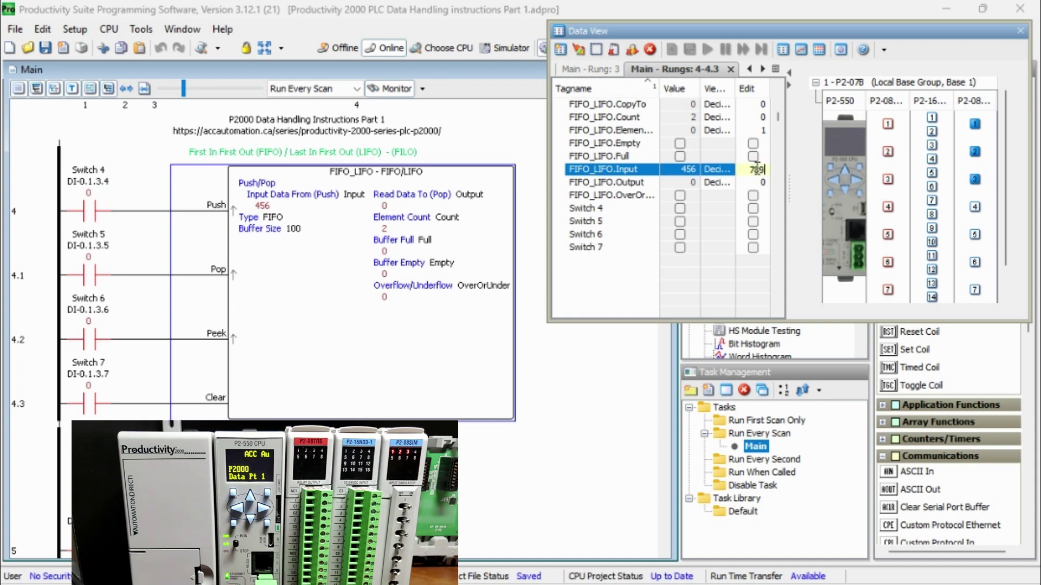
pyautogui.click(579, 50)
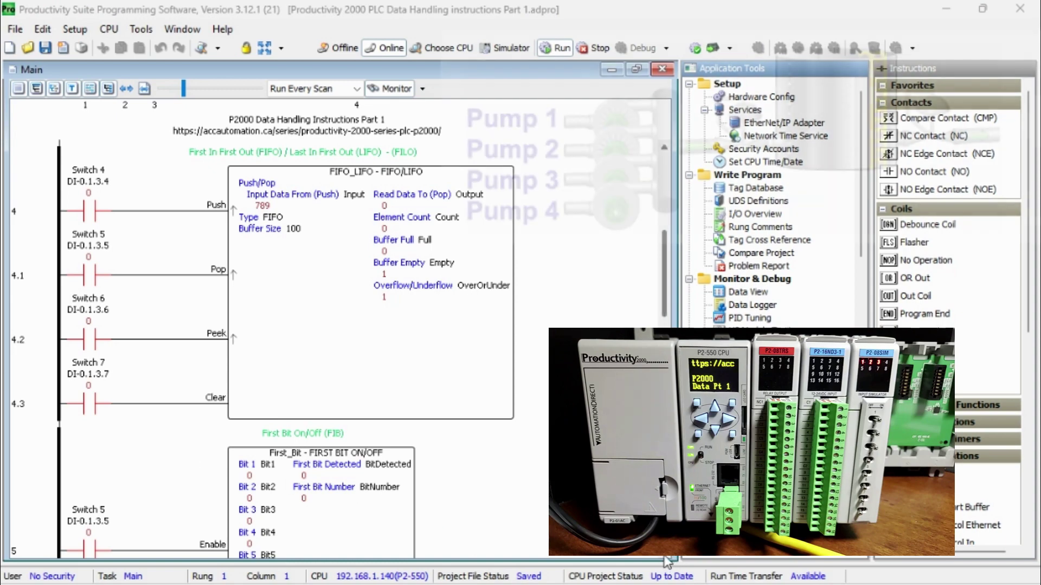
pyautogui.scroll(-3, 667, 561)
pyautogui.scroll(-2, 667, 561)
pyautogui.scroll(-2, 666, 561)
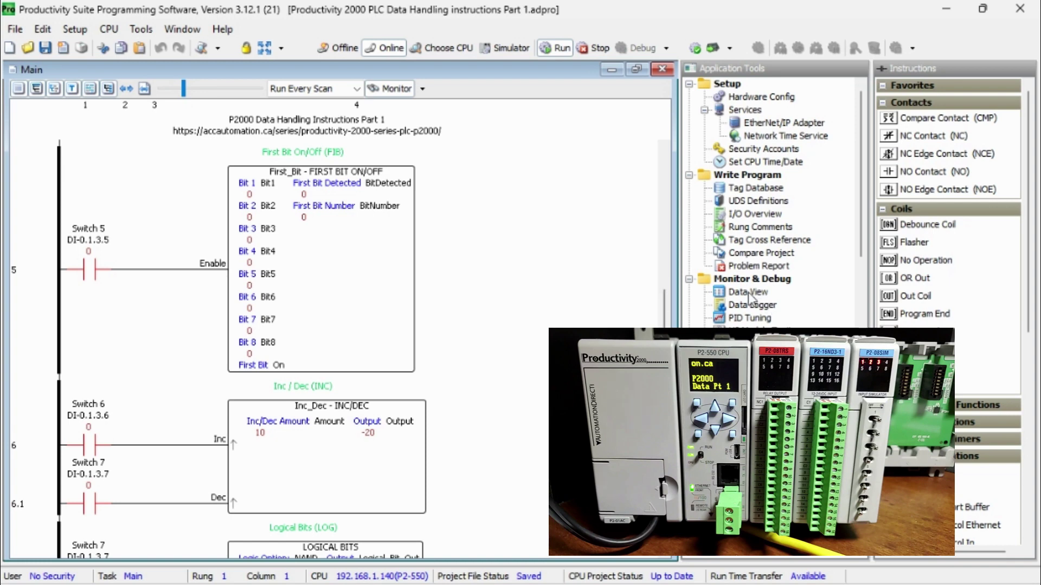
pyautogui.doubleClick(309, 260)
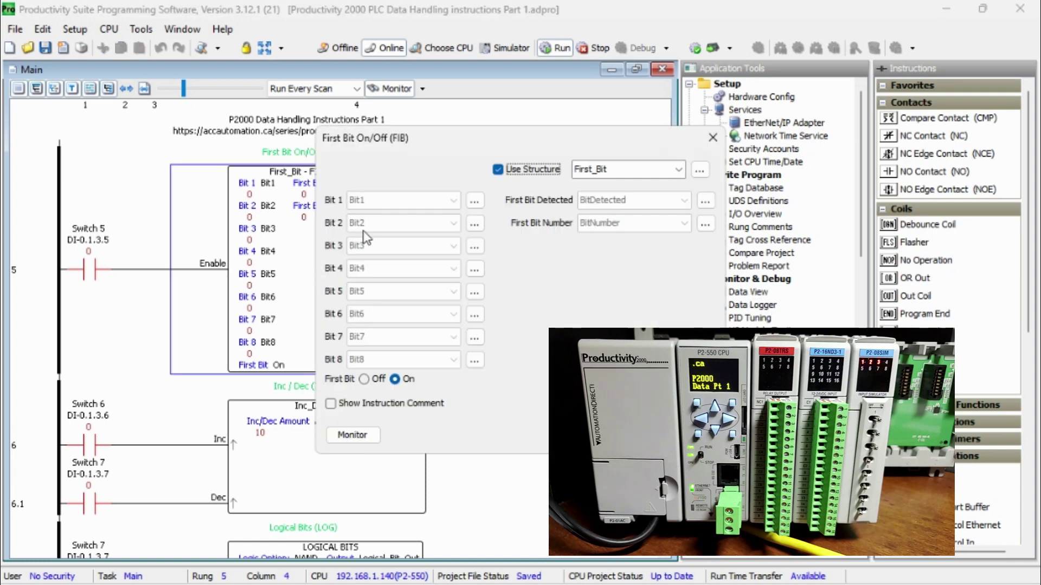
pyautogui.moveTo(537, 141); pyautogui.dragTo(301, 140)
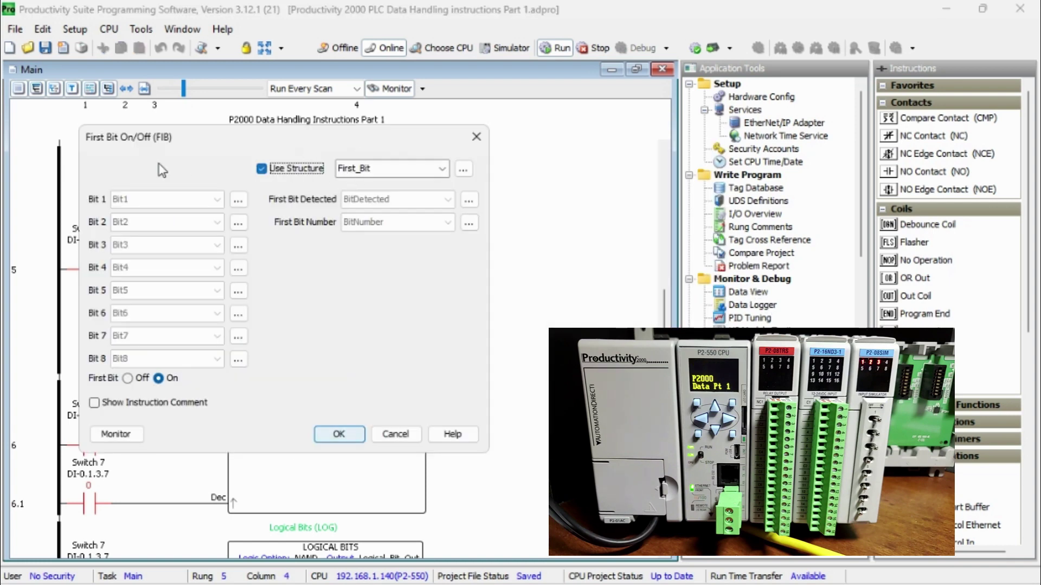
pyautogui.click(404, 437)
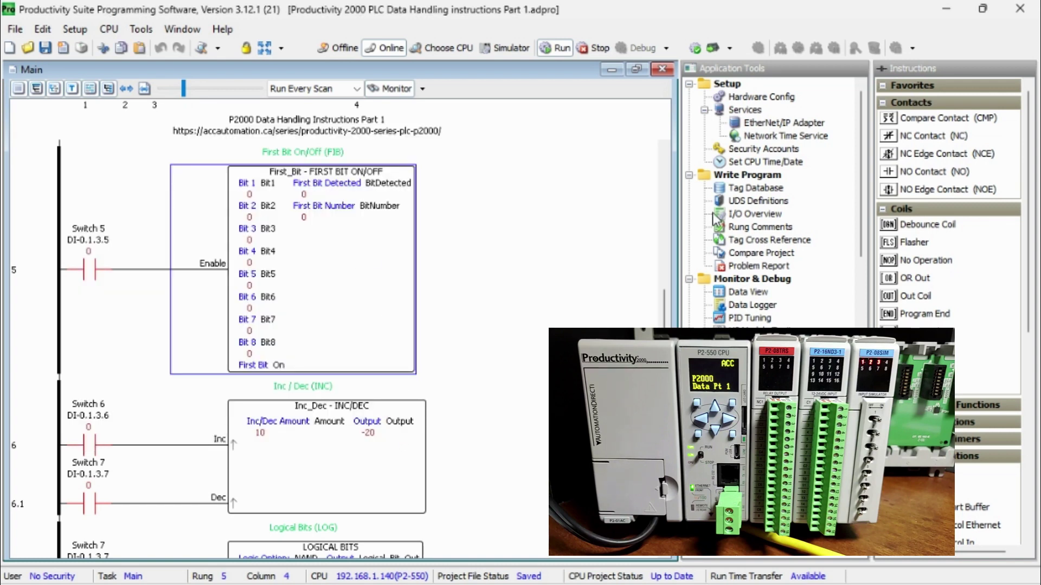
pyautogui.doubleClick(758, 293)
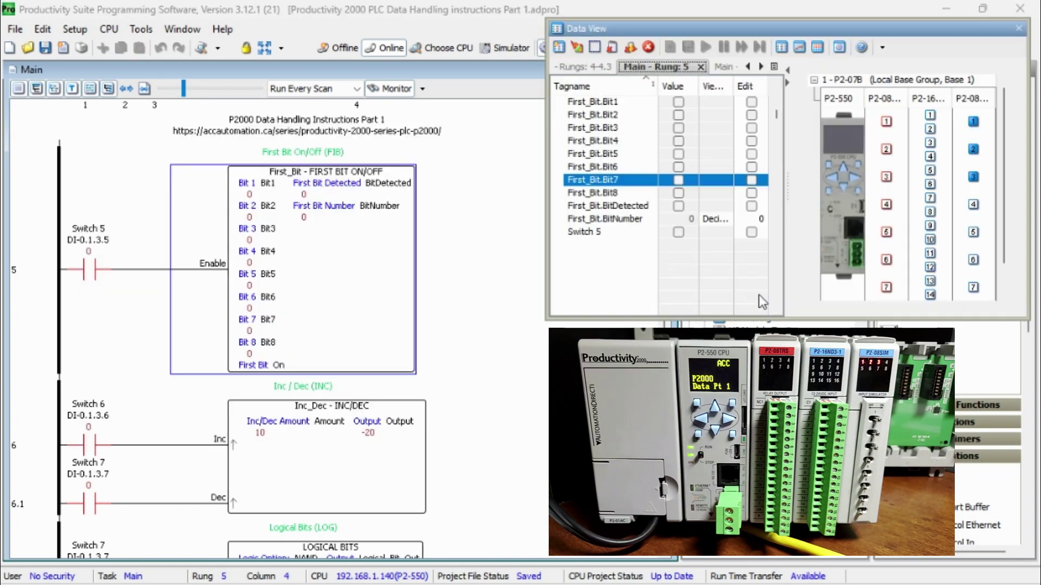
pyautogui.click(751, 129)
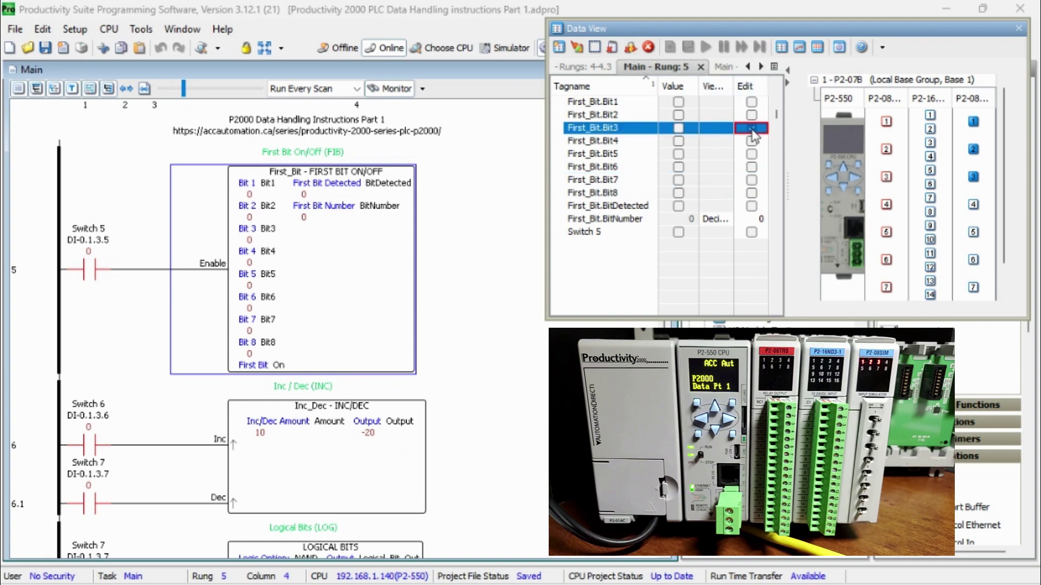
pyautogui.click(581, 50)
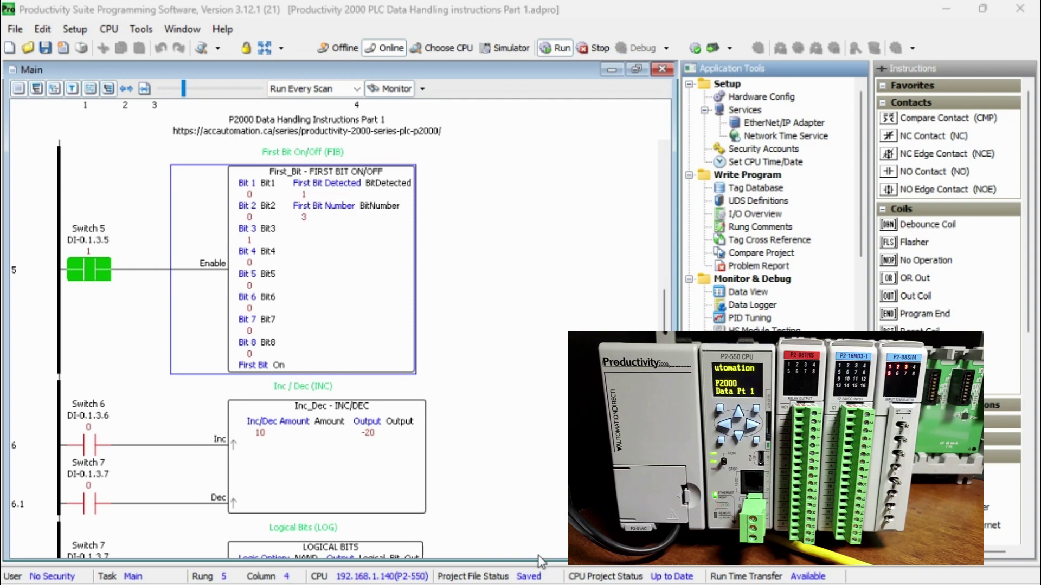
pyautogui.scroll(-3, 660, 566)
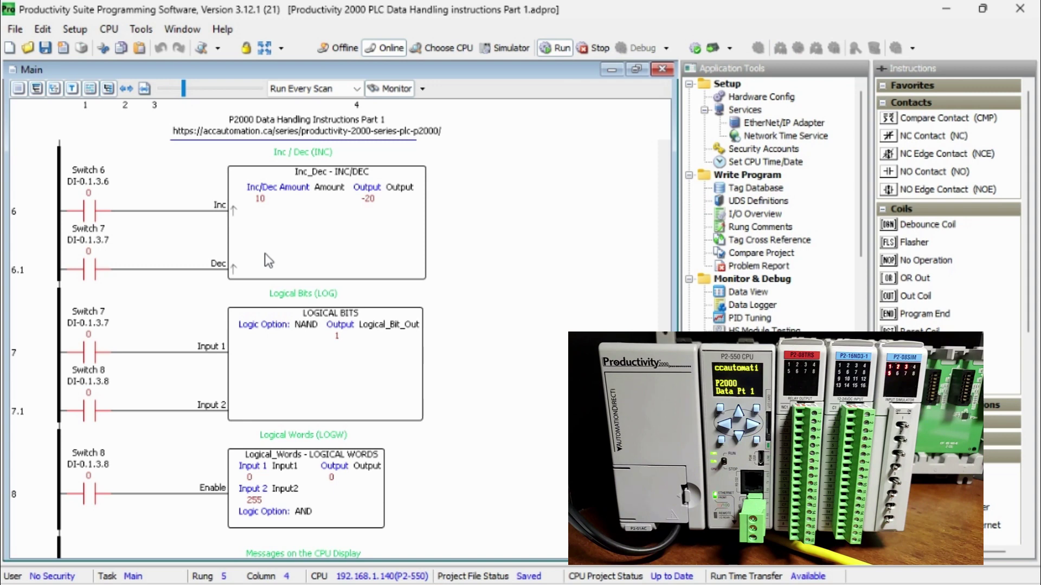
pyautogui.doubleClick(264, 253)
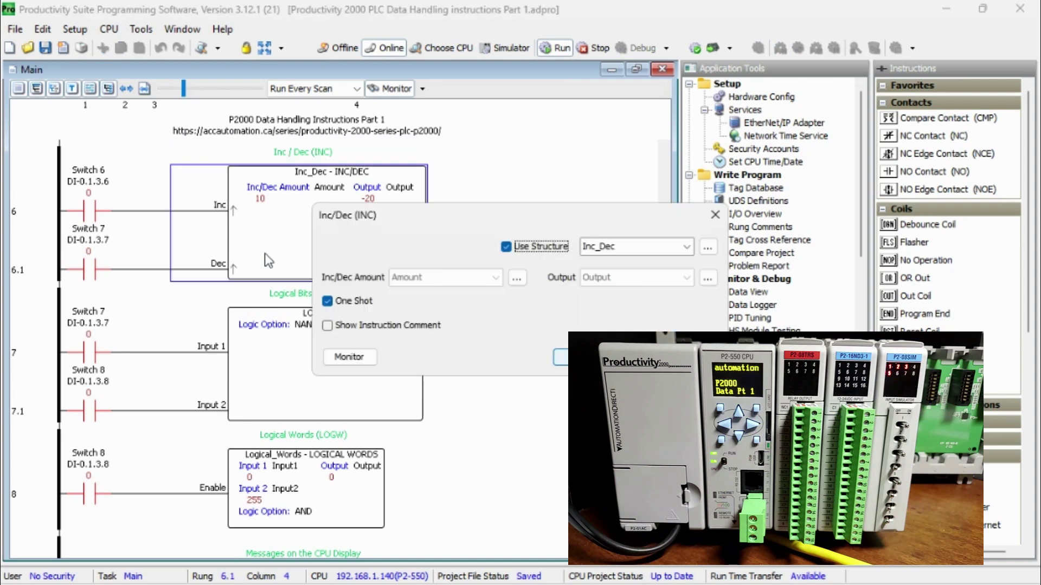
pyautogui.moveTo(521, 217); pyautogui.dragTo(328, 246)
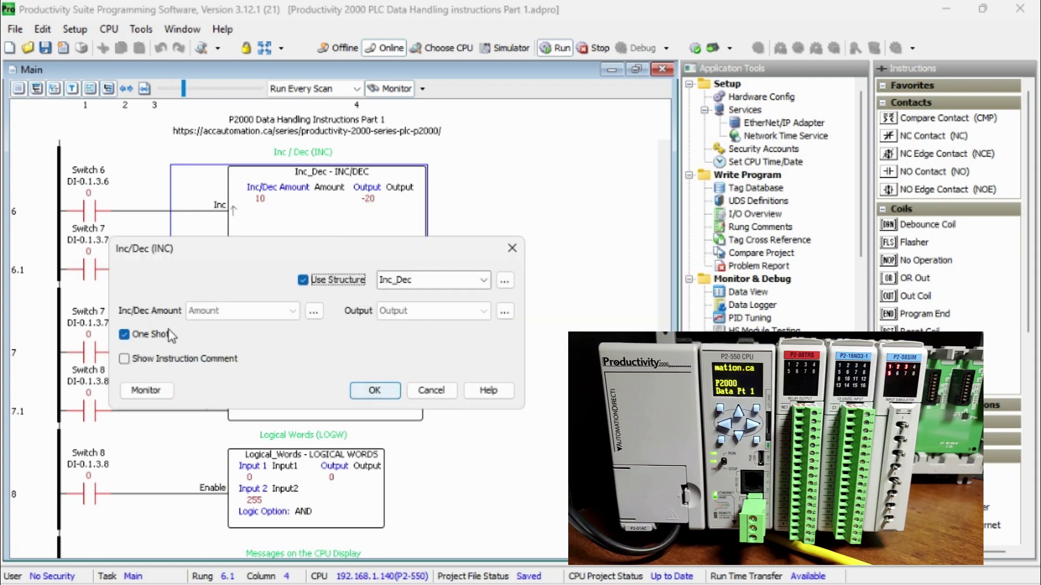
pyautogui.click(430, 391)
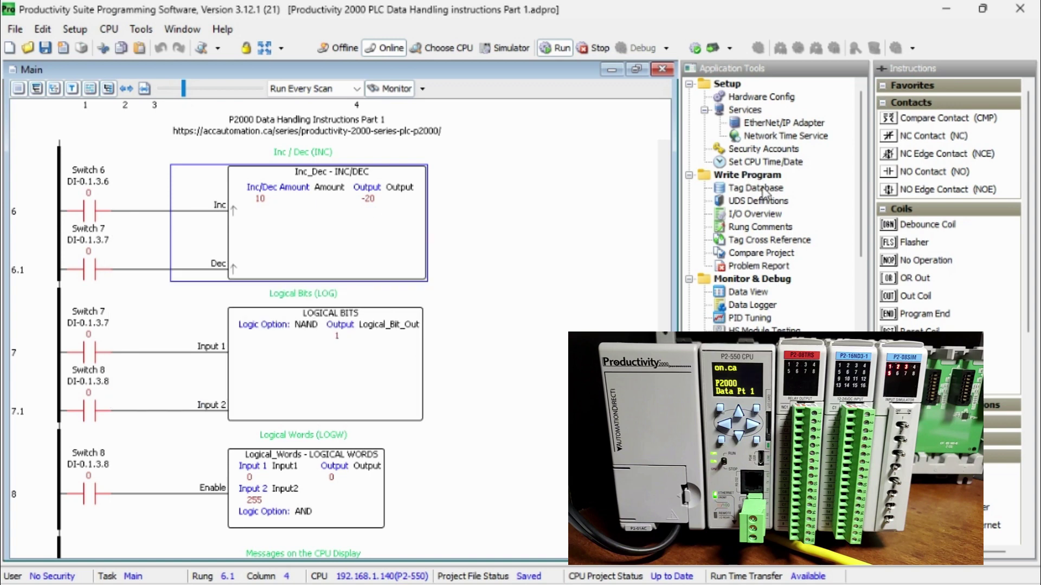
# Step: Open Data View from Application Tools to watch the Inc/Dec tag values
pyautogui.doubleClick(751, 293)
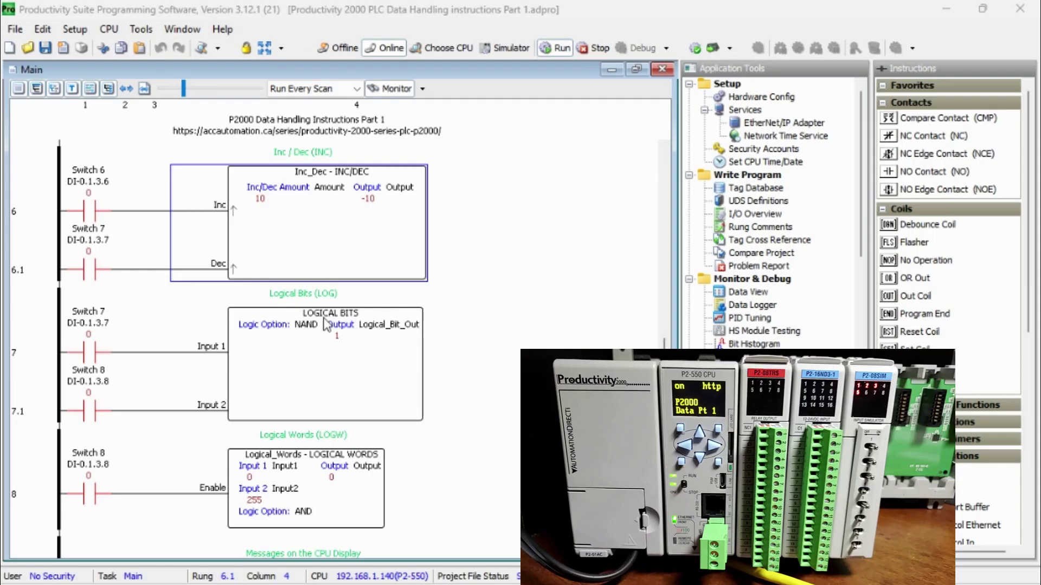
pyautogui.scroll(-3, 337, 326)
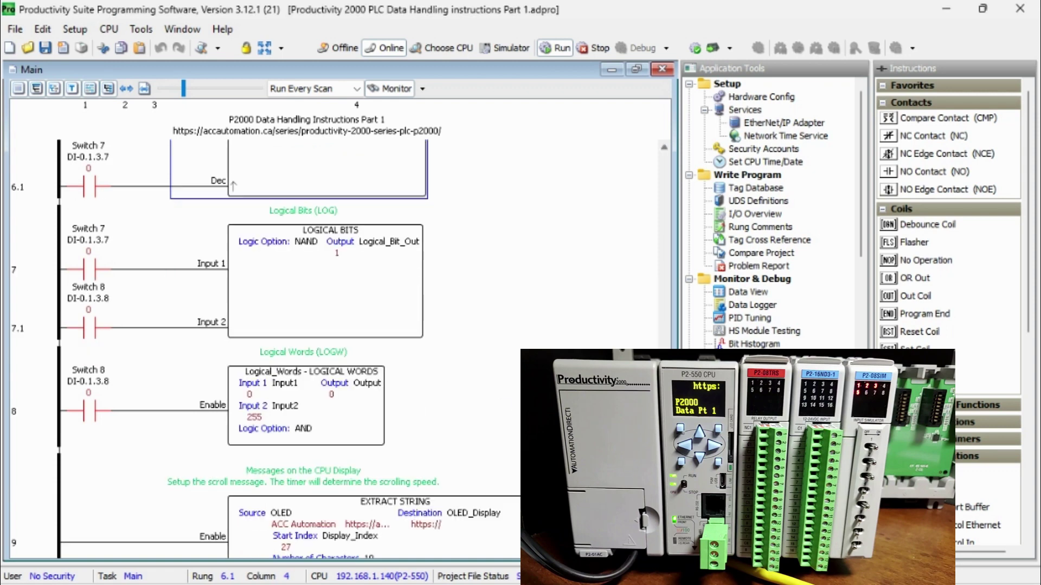
pyautogui.scroll(-2, 337, 326)
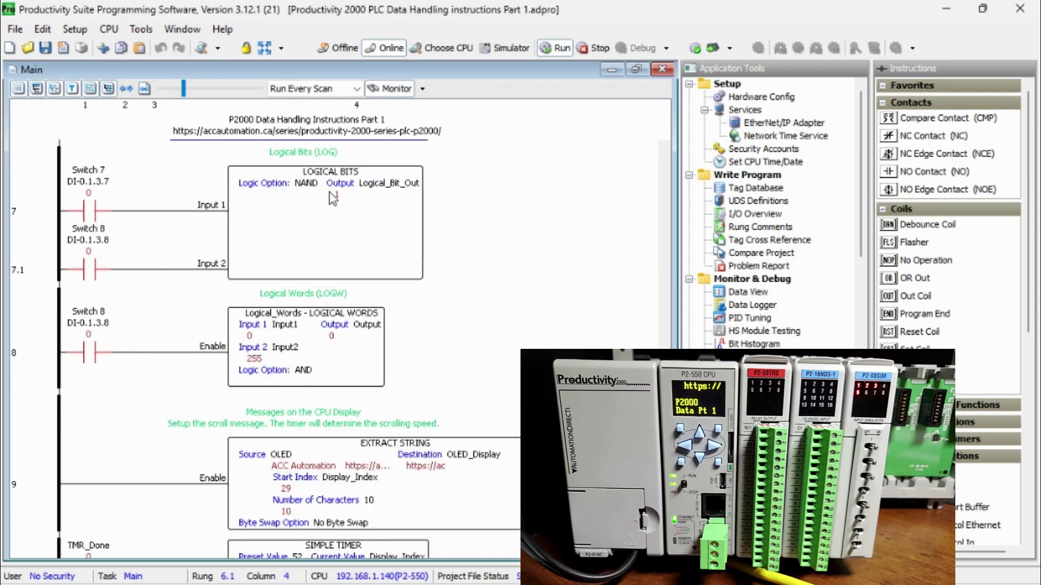
pyautogui.click(341, 220)
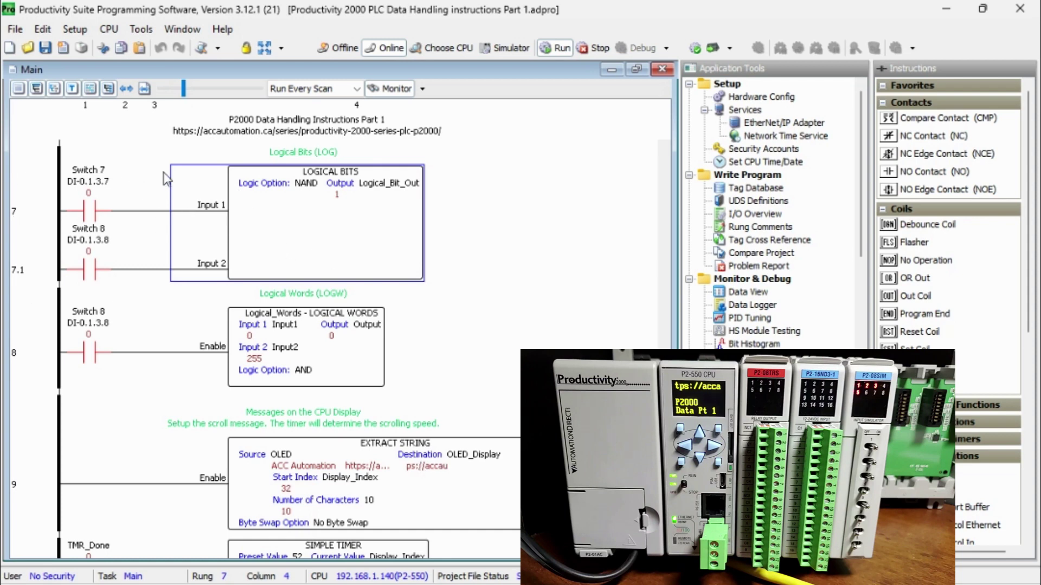
pyautogui.doubleClick(313, 257)
pyautogui.moveTo(583, 225)
pyautogui.mouseDown()
pyautogui.moveTo(493, 270)
pyautogui.moveTo(121, 344)
pyautogui.mouseUp()
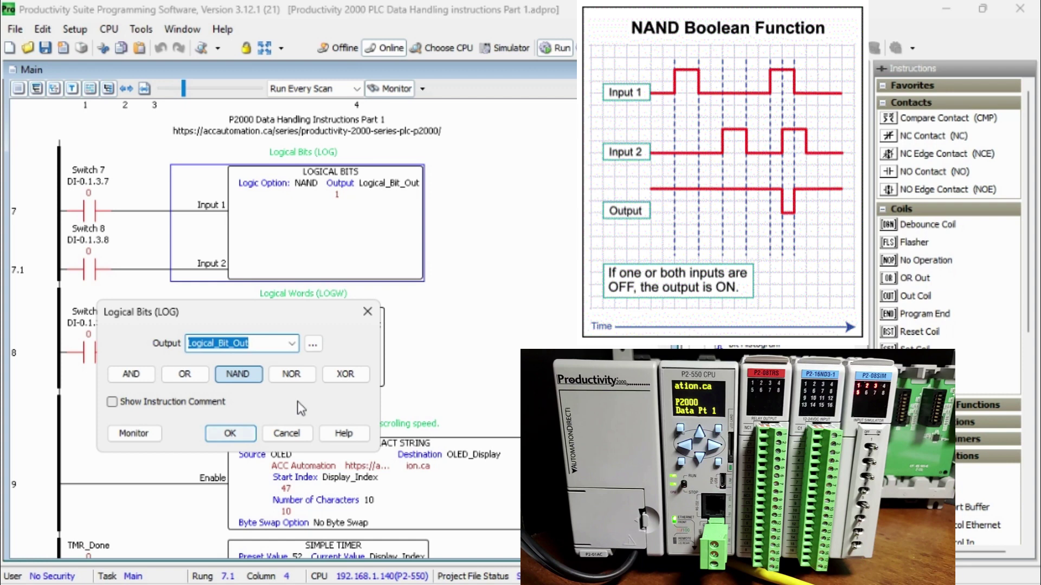
pyautogui.click(290, 435)
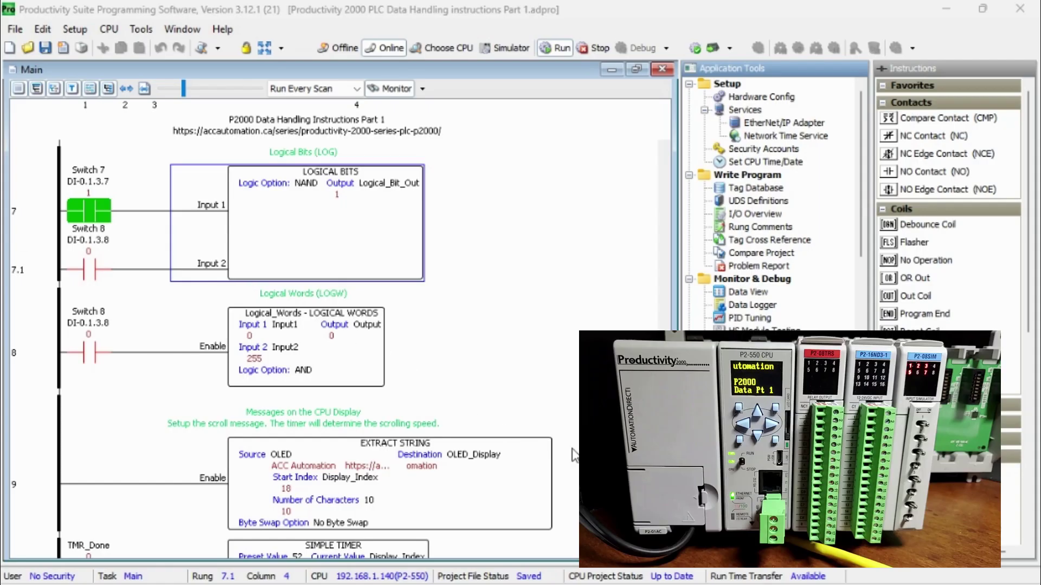
pyautogui.scroll(-2, 274, 110)
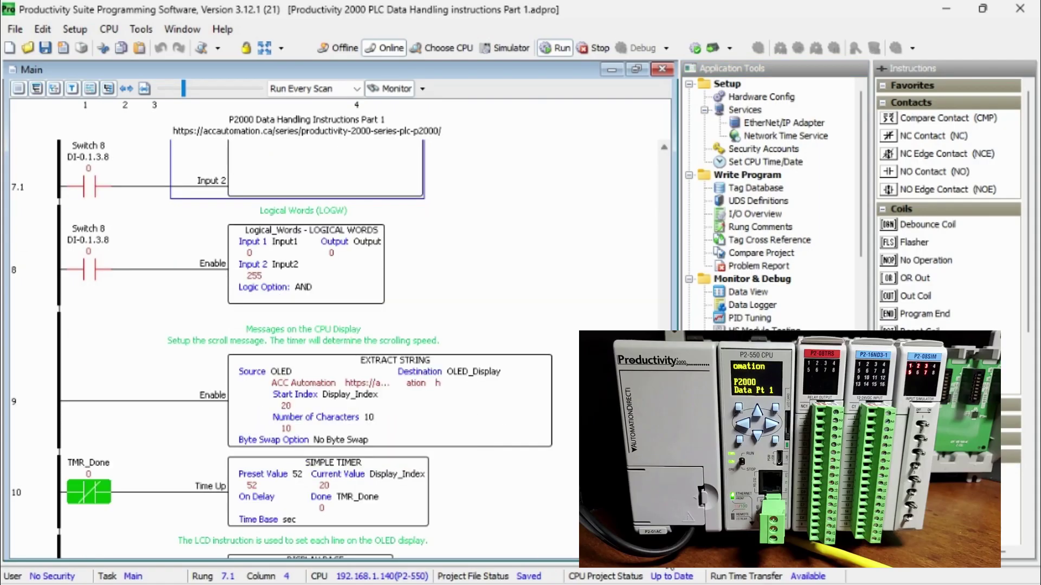
pyautogui.scroll(-2, 273, 110)
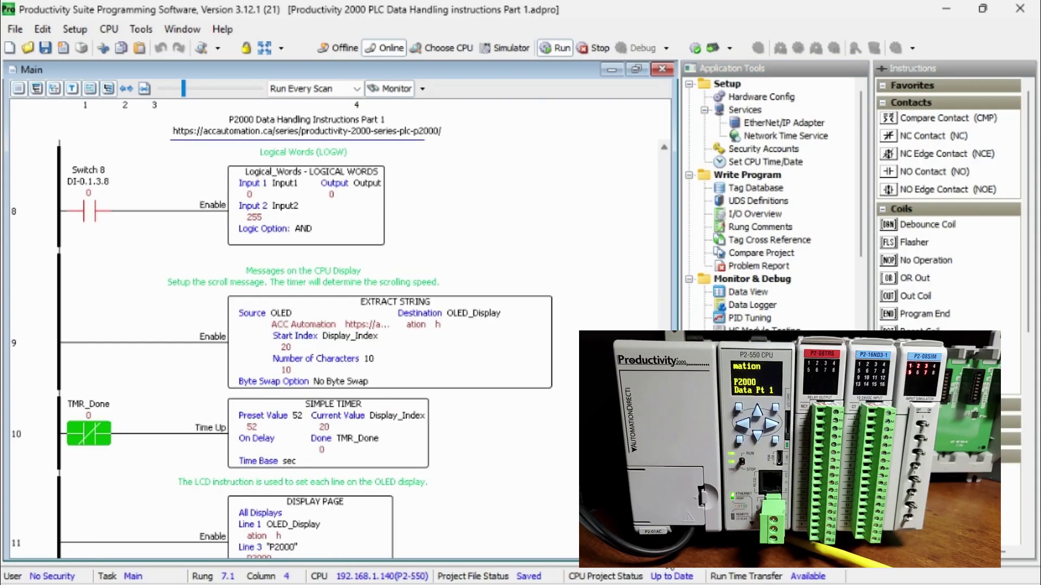
pyautogui.click(321, 230)
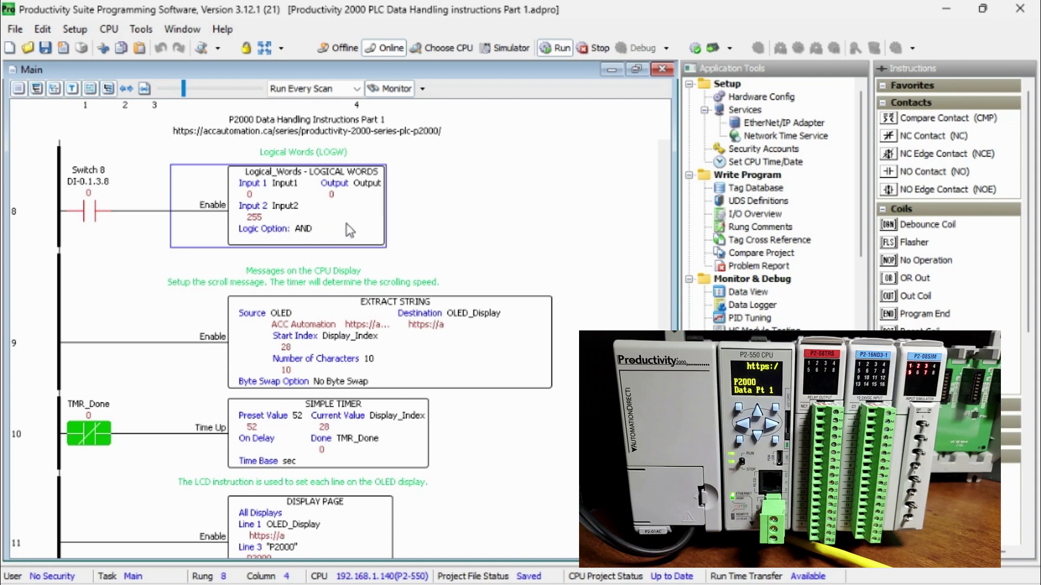
pyautogui.doubleClick(348, 229)
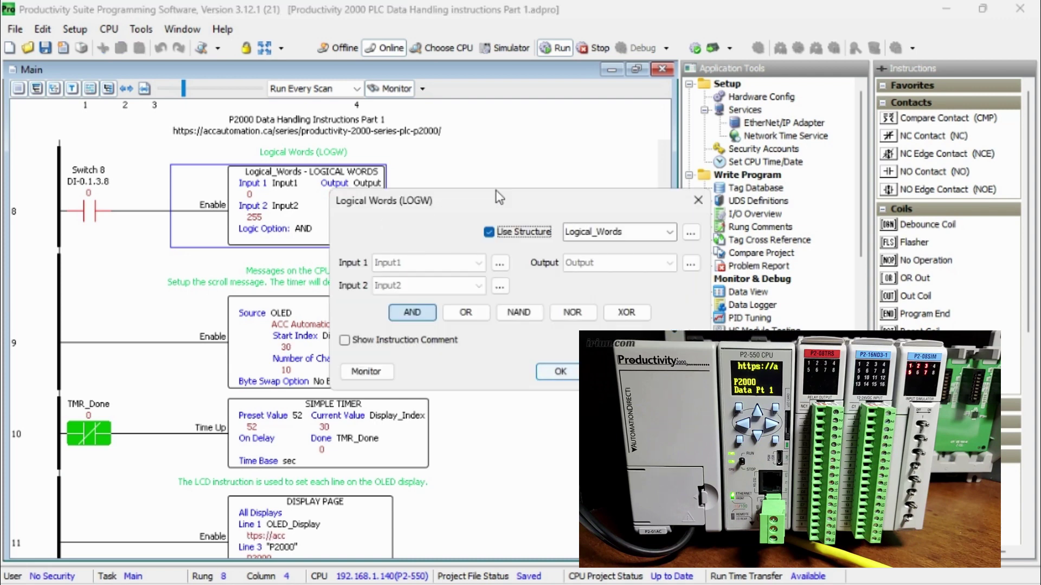
pyautogui.moveTo(501, 201); pyautogui.dragTo(251, 304)
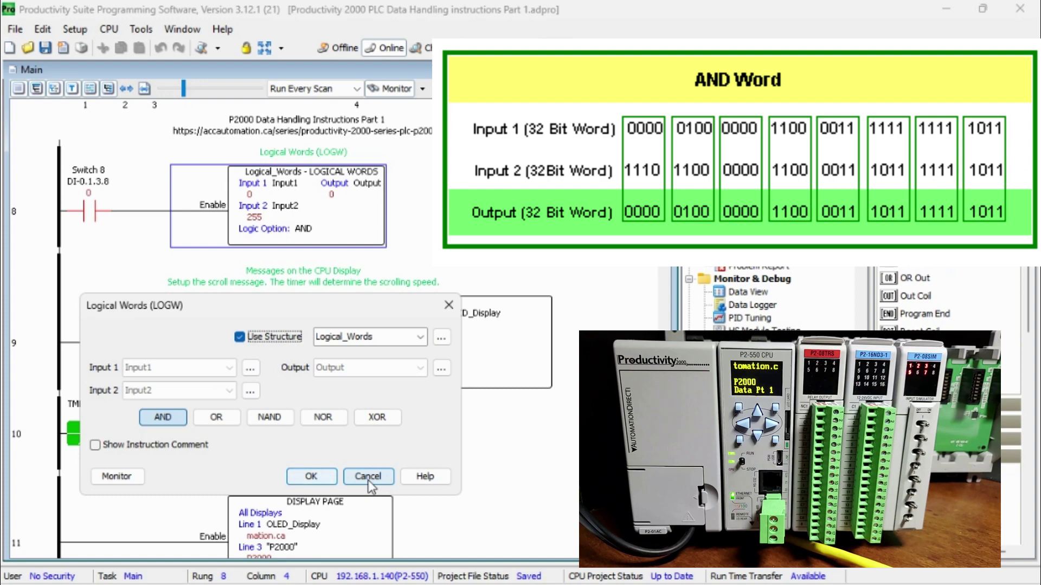
pyautogui.click(369, 481)
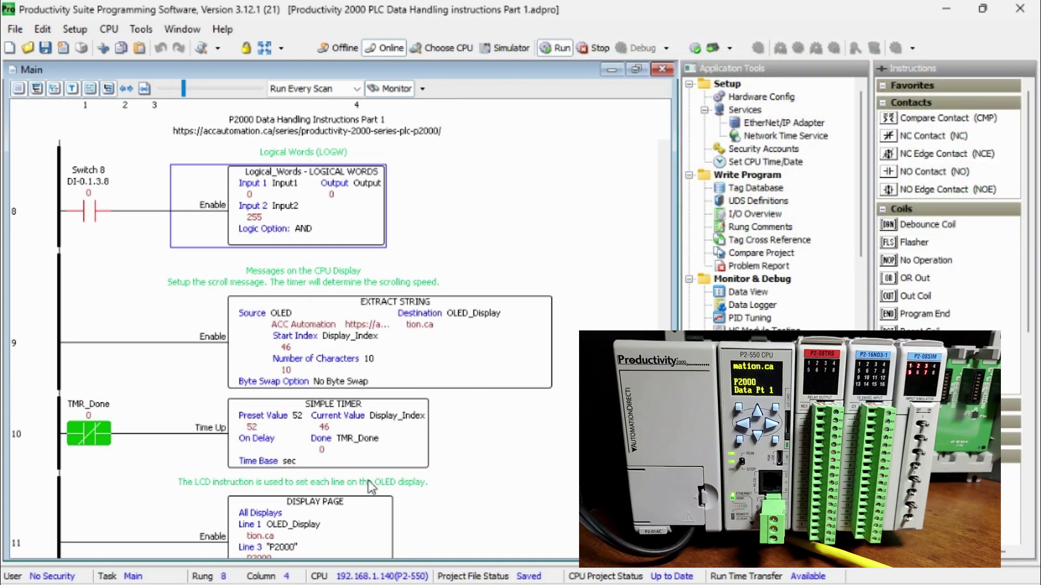
# Step: Write 15 to Logical_Words.Input1 through Data View on the running CPU
pyautogui.doubleClick(747, 292)
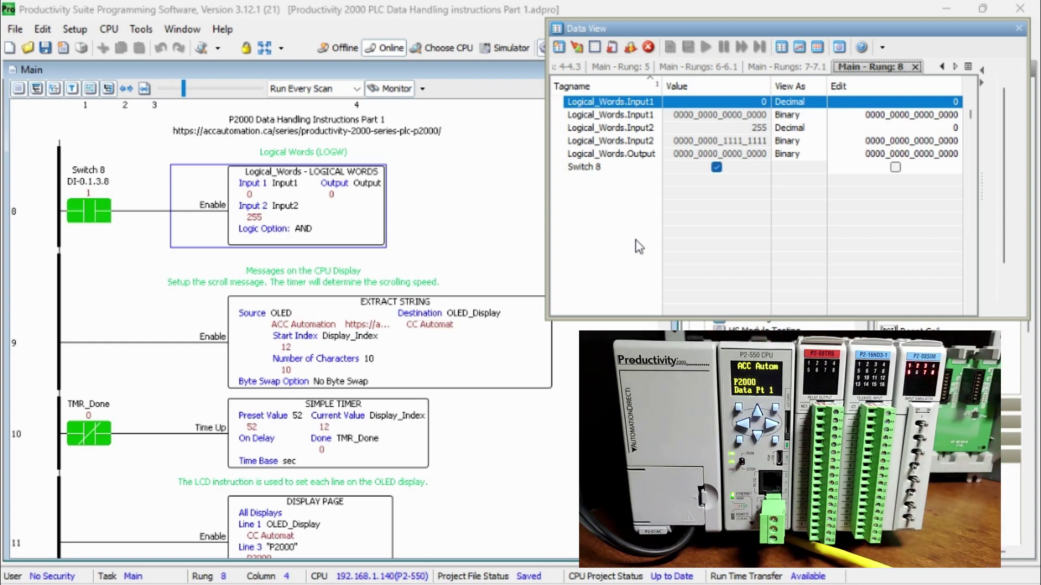
pyautogui.click(944, 102)
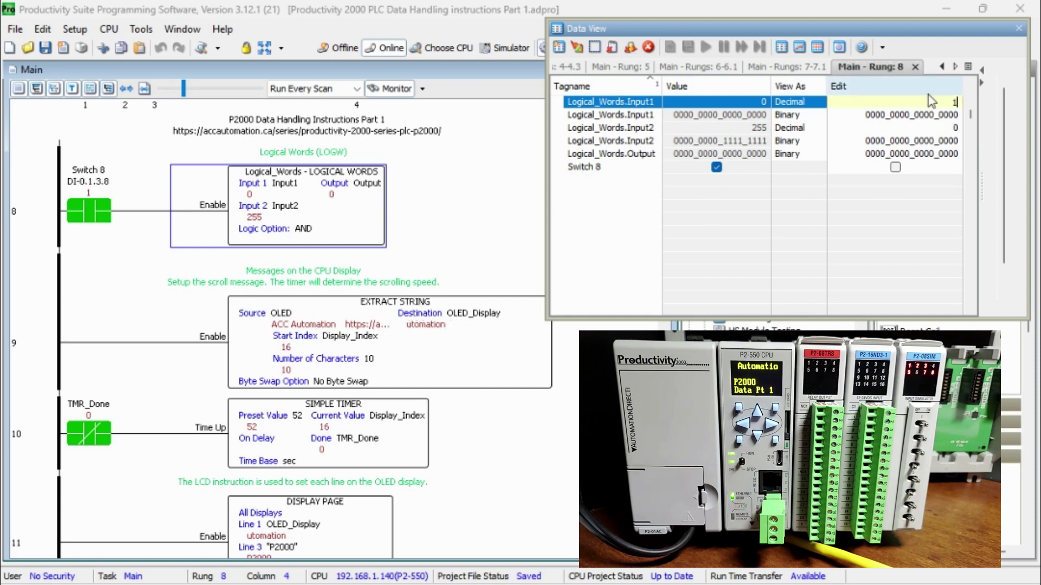
pyautogui.write('15')
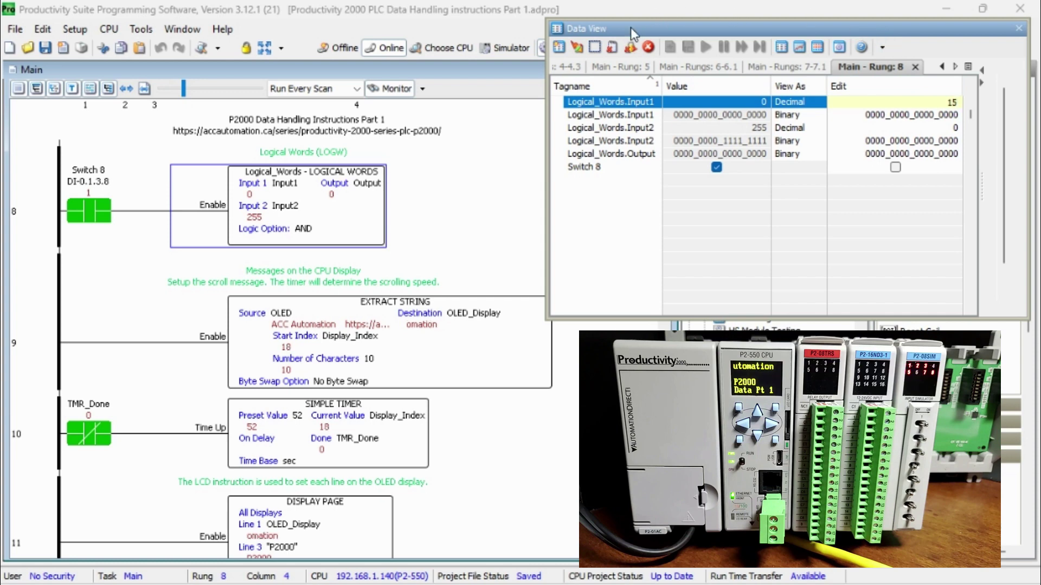
pyautogui.click(578, 47)
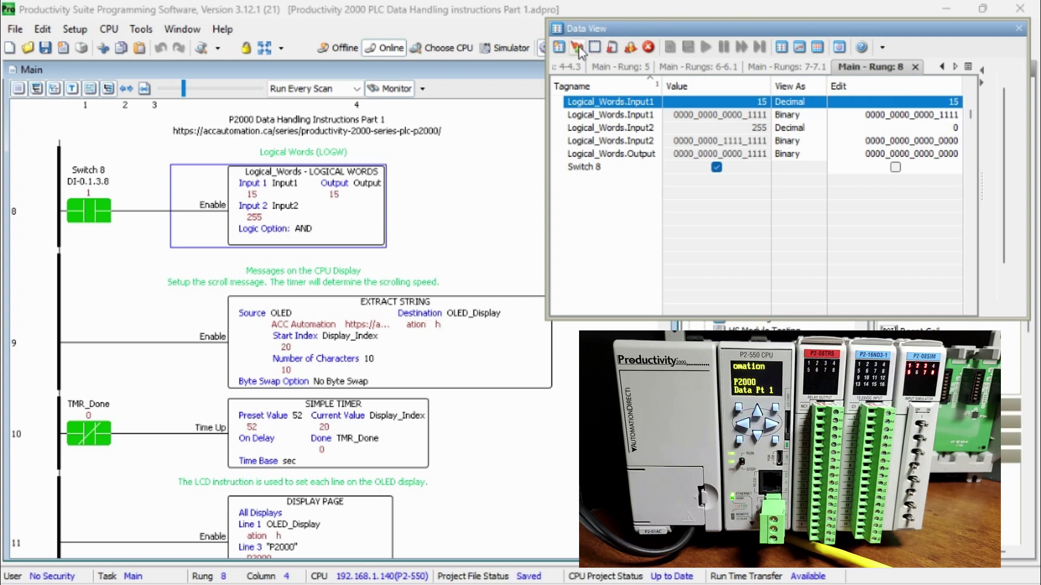